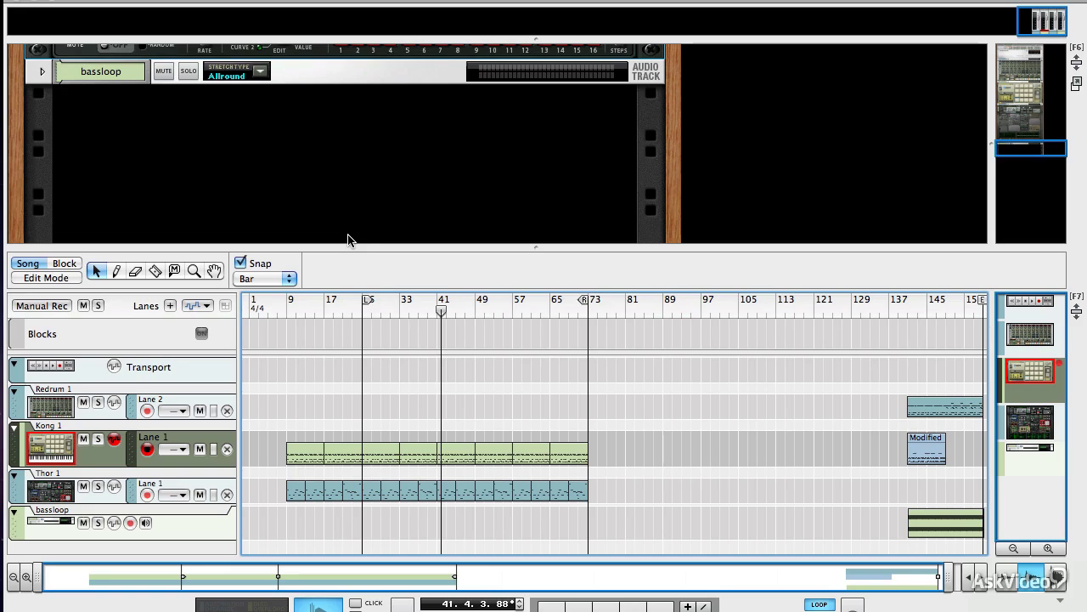
- Bring up the empty rack's device menu and point to Instruments > NN19 Digital Sampler
{"action": "right_click", "coordinate": [270, 152]}
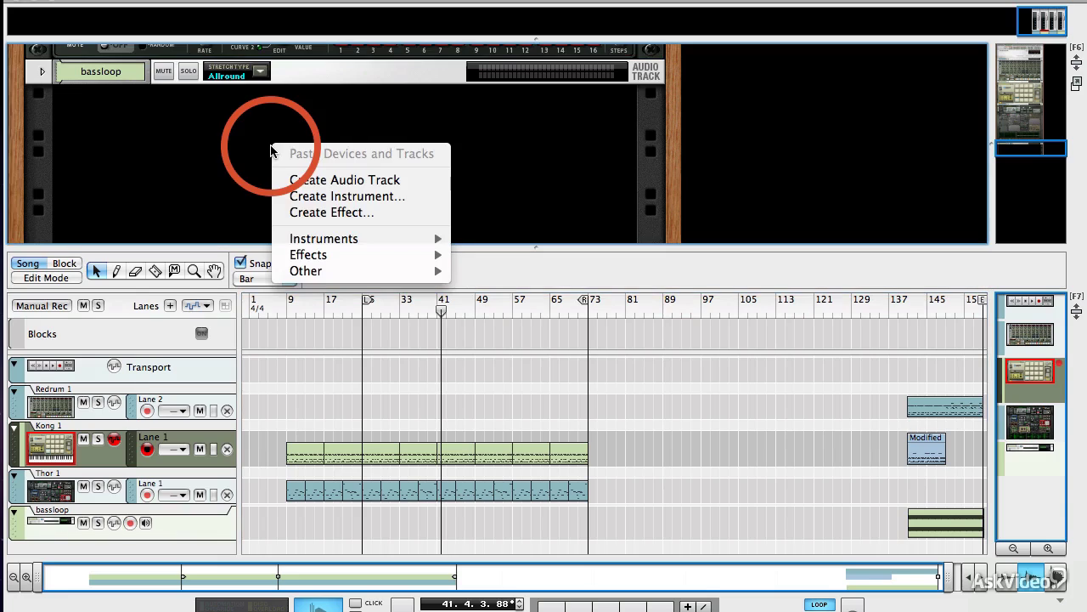
{"action": "mouse_move", "coordinate": [327, 245]}
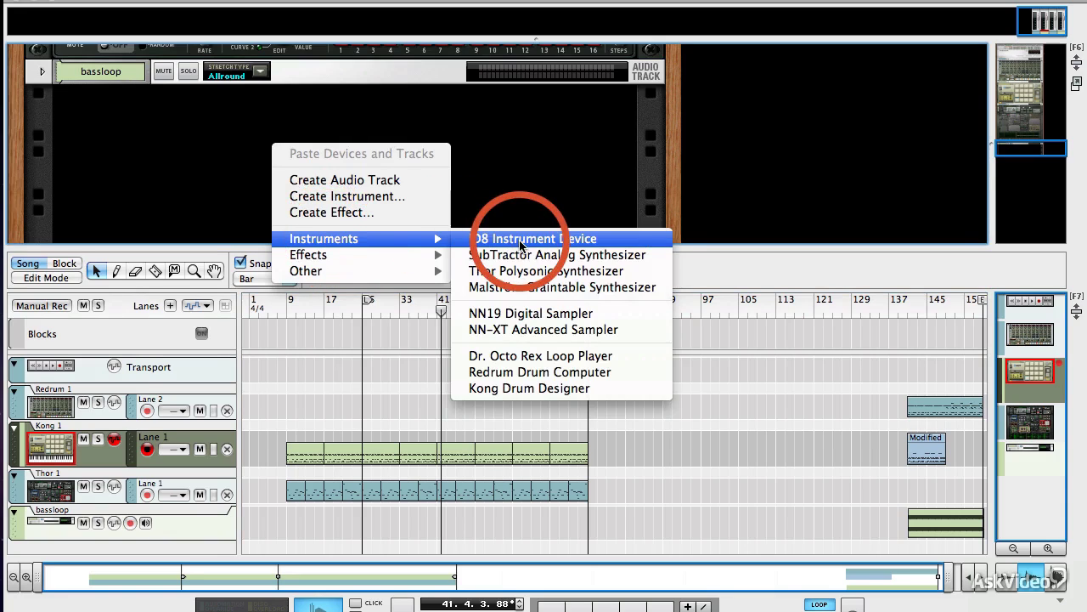
- Add the NN-19 sampler, enlarge the rack, and open the Piano folder in its patch browser
{"action": "left_click", "coordinate": [577, 315]}
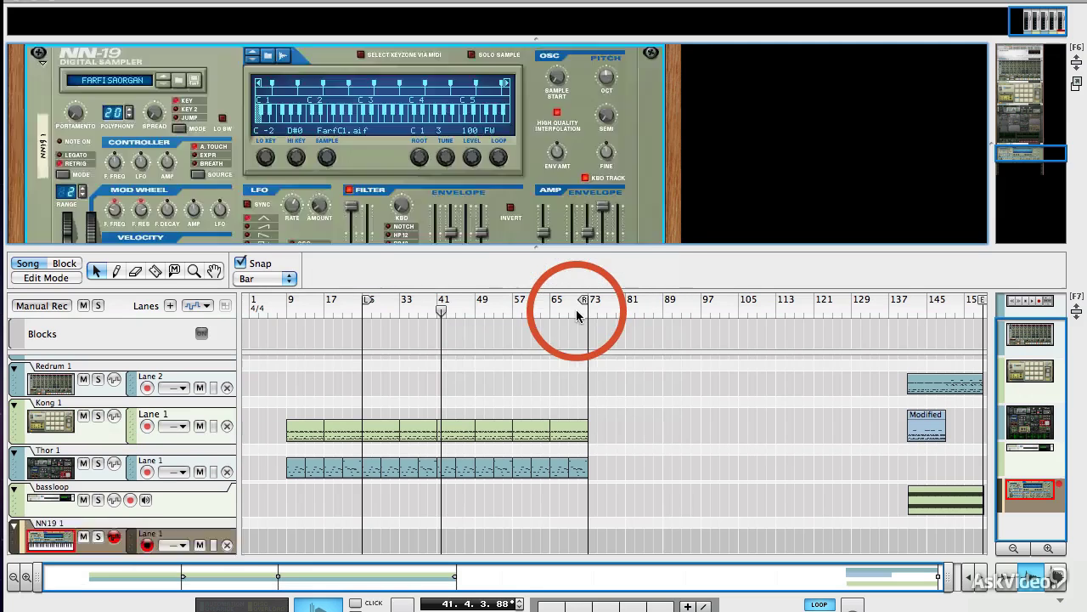
{"action": "left_click_drag", "start_coordinate": [259, 245], "coordinate": [257, 298]}
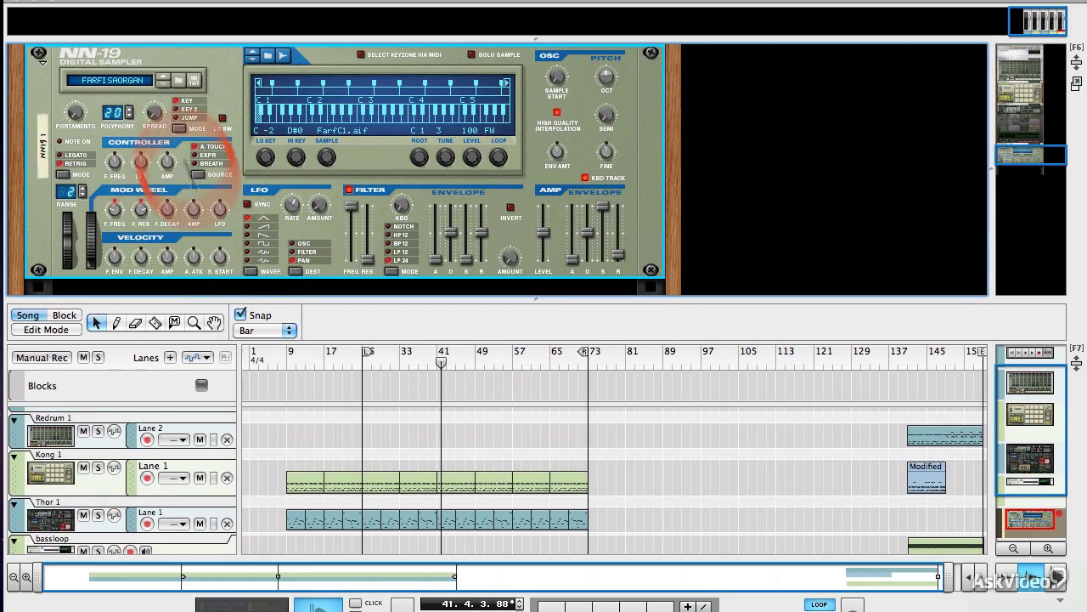
{"action": "left_click", "coordinate": [180, 85]}
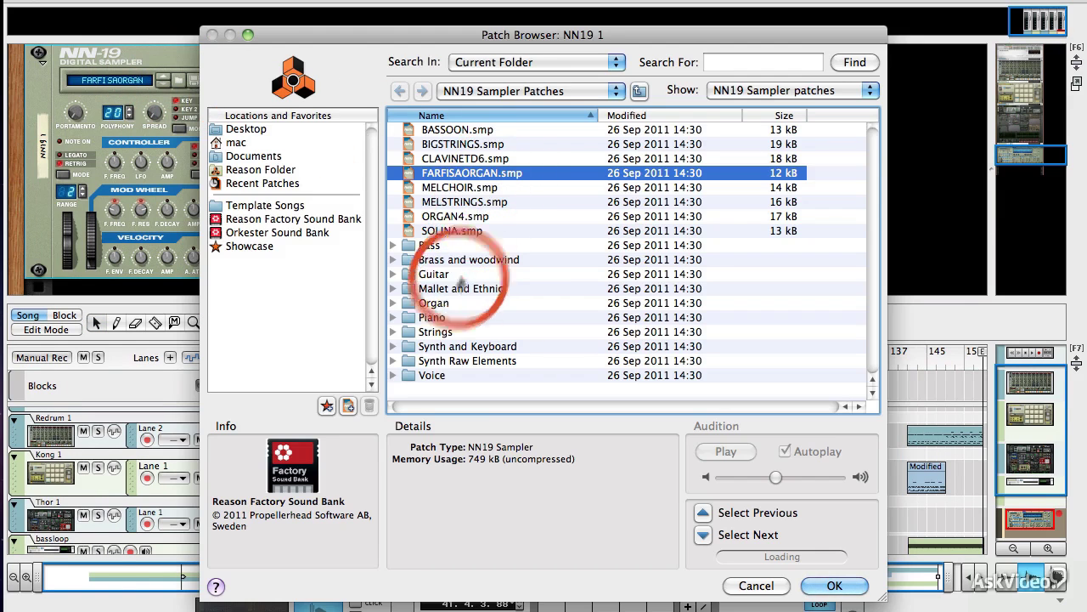
{"action": "double_click", "coordinate": [432, 319]}
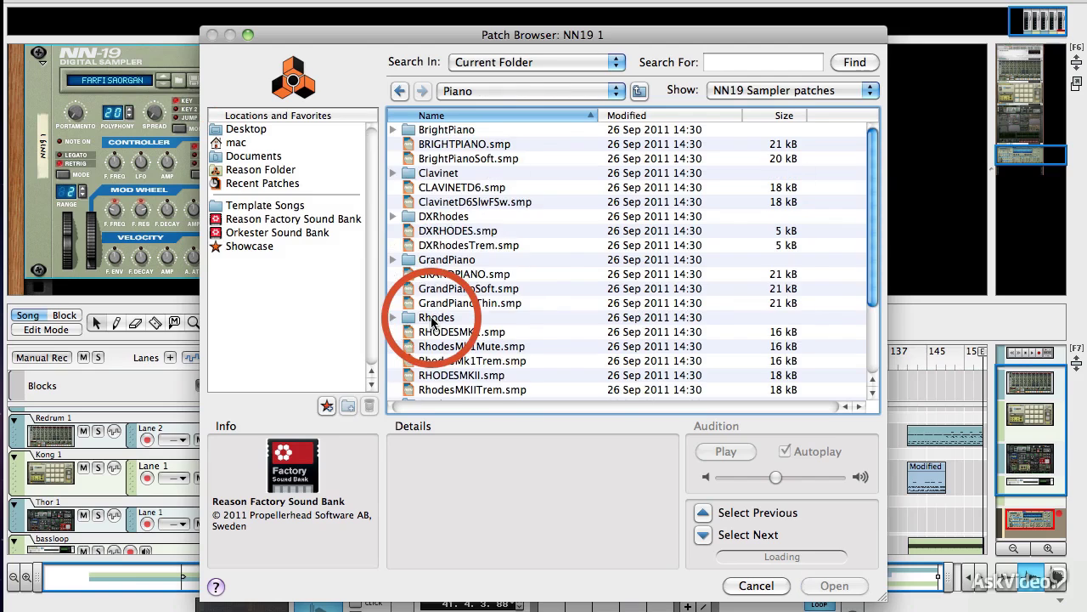
- Audition BrightPianoSoft, GRANDPIANO and GrandPianoSoft, settling on the BRIGHTPIANO patch
{"action": "scroll", "coordinate": [499, 249], "scroll_direction": "down", "scroll_amount": 3}
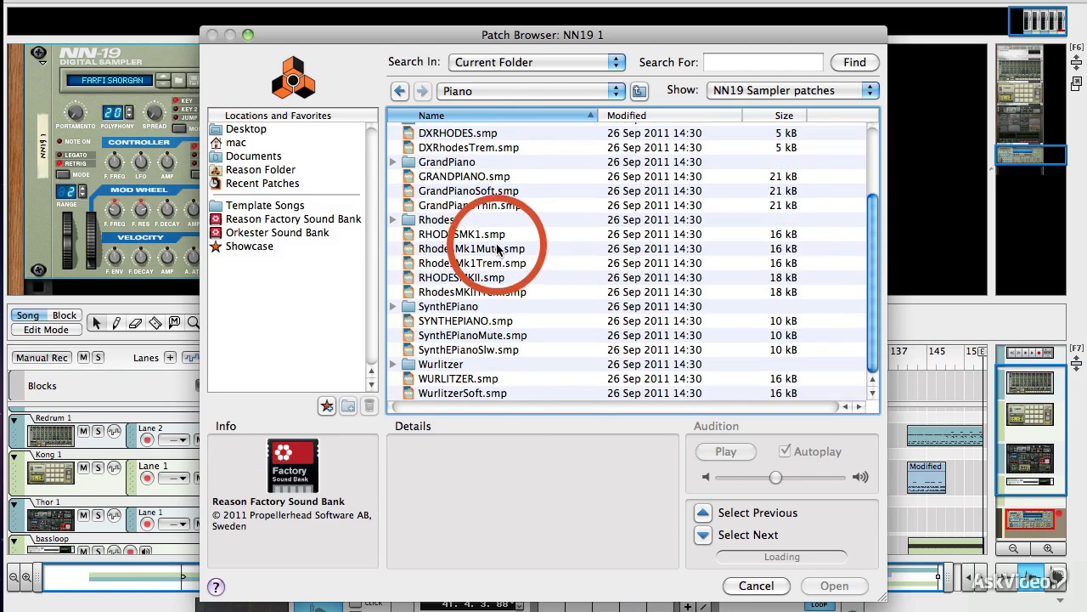
{"action": "scroll", "coordinate": [499, 248], "scroll_direction": "up", "scroll_amount": 3}
{"action": "left_click", "coordinate": [473, 146]}
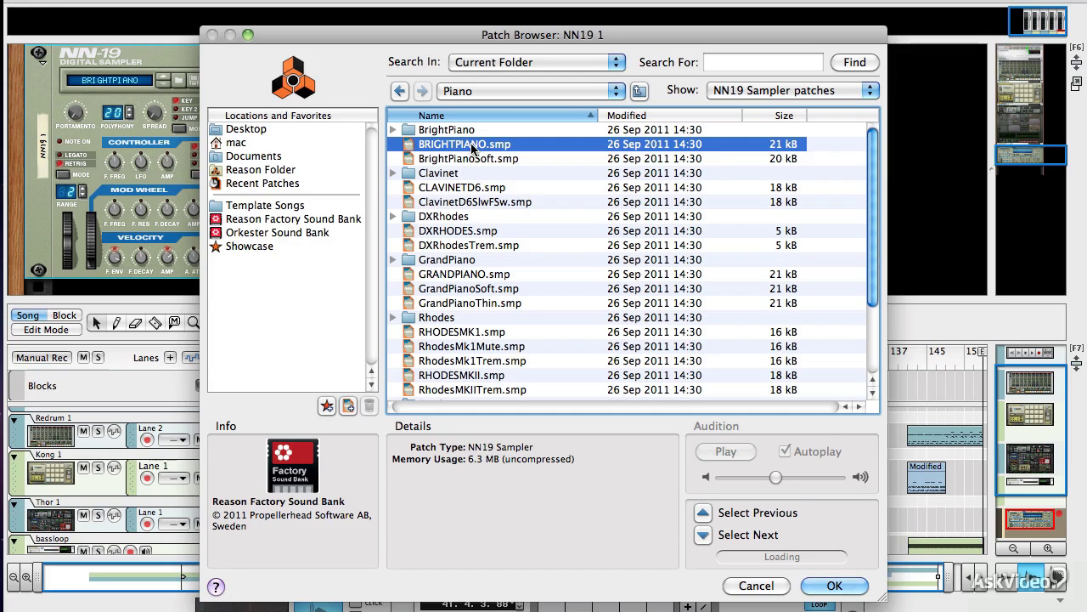
{"action": "key", "text": "Down"}
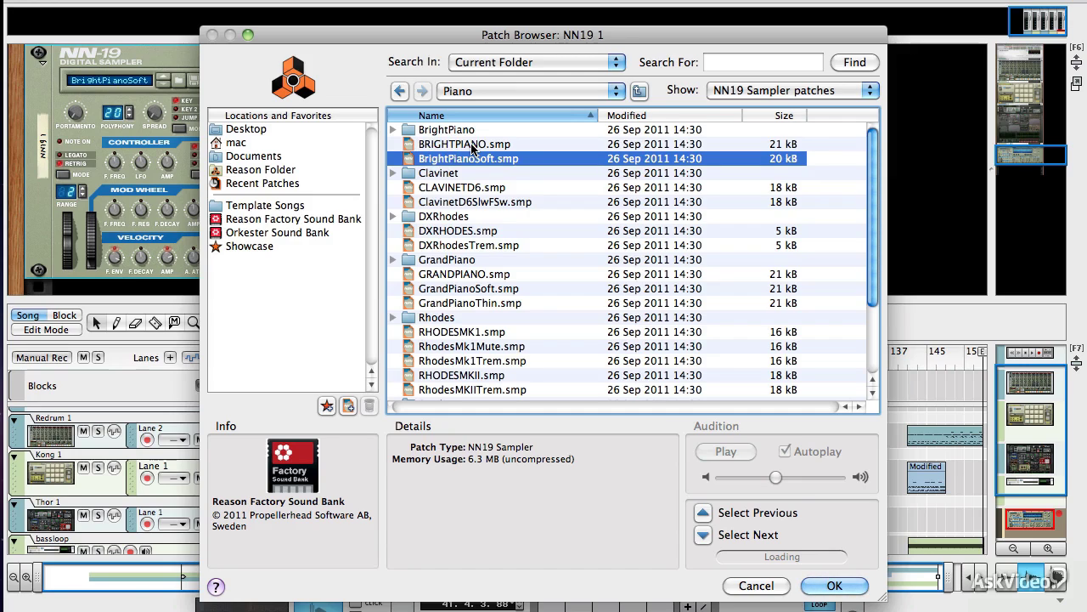
{"action": "left_click", "coordinate": [471, 145]}
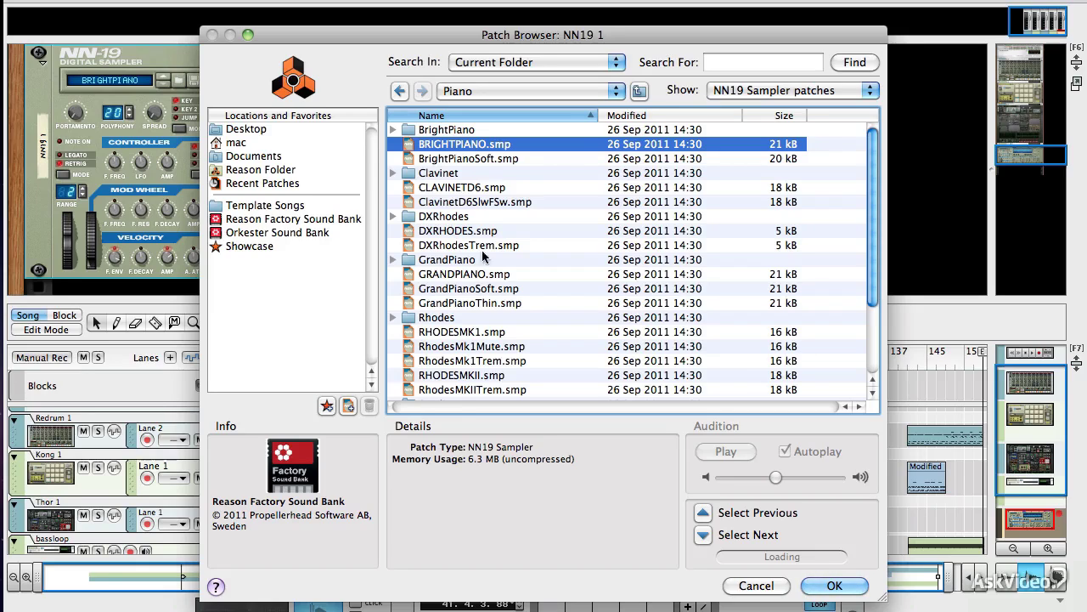
{"action": "left_click", "coordinate": [474, 275]}
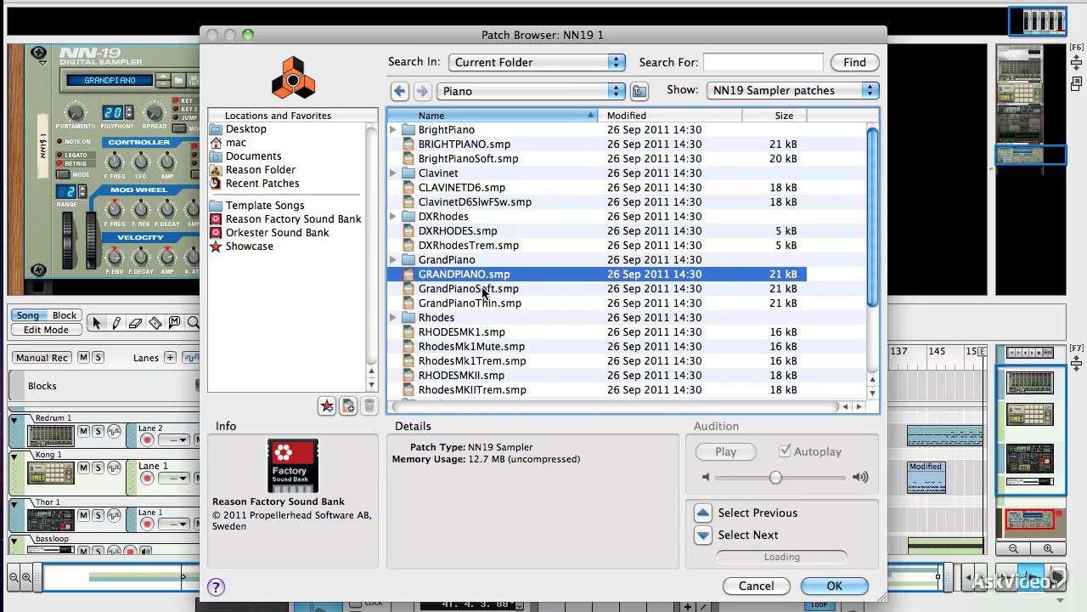
{"action": "left_click", "coordinate": [482, 290]}
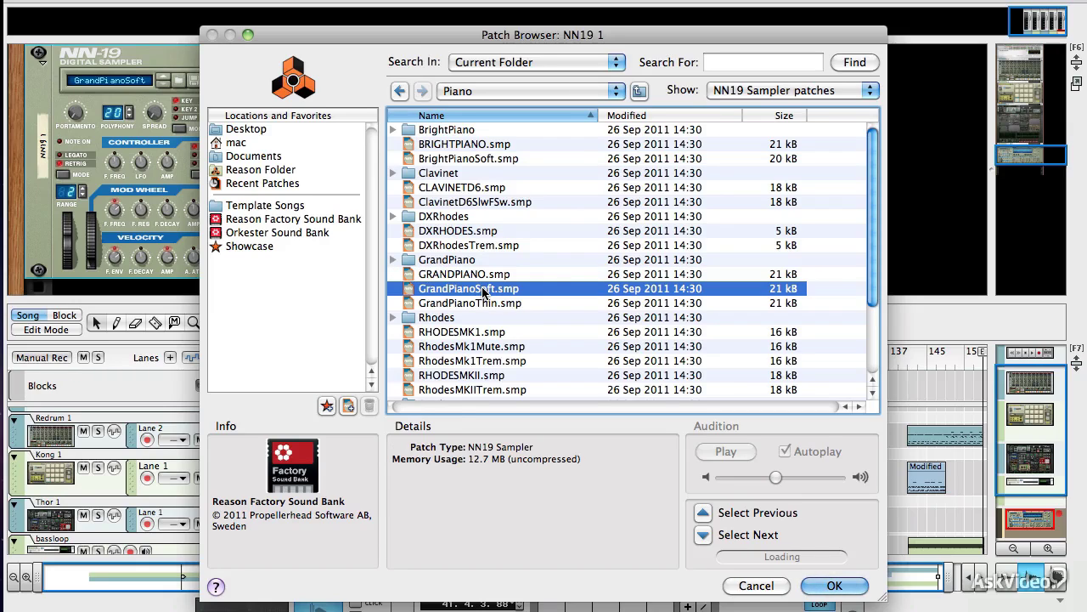
{"action": "left_click", "coordinate": [463, 146]}
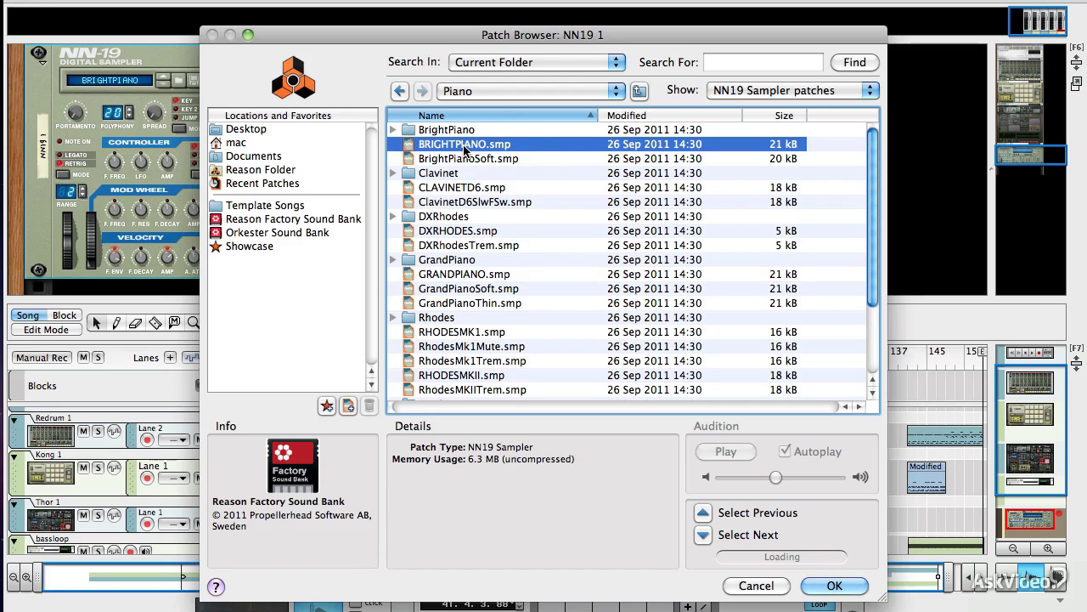
- Keep BRIGHTPIANO, close the browser, and reach the NN-19's Effects > The Echo menu
{"action": "left_click", "coordinate": [835, 586]}
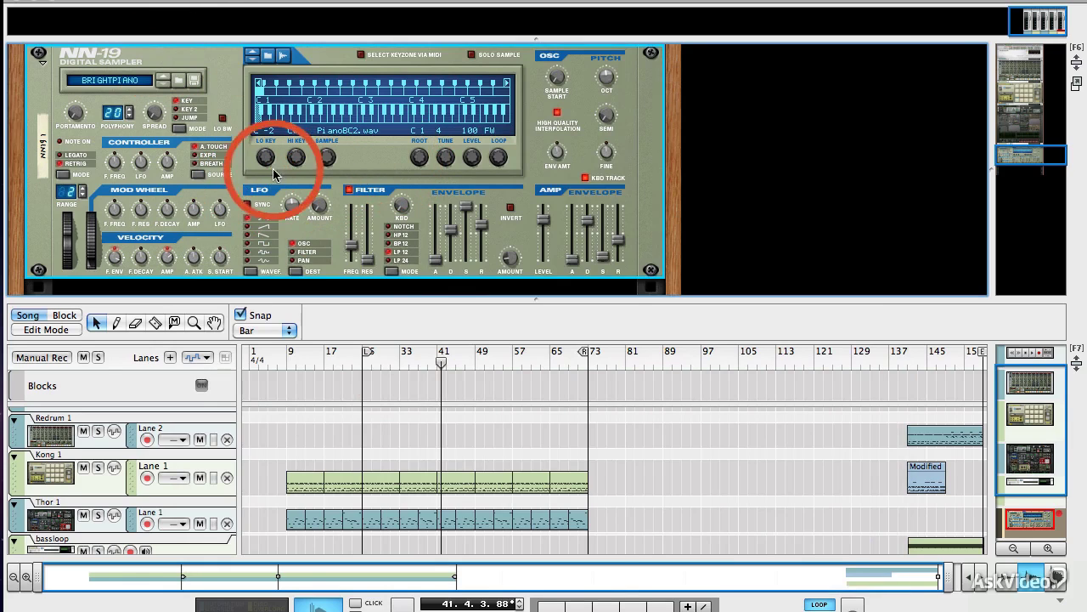
{"action": "right_click", "coordinate": [372, 162]}
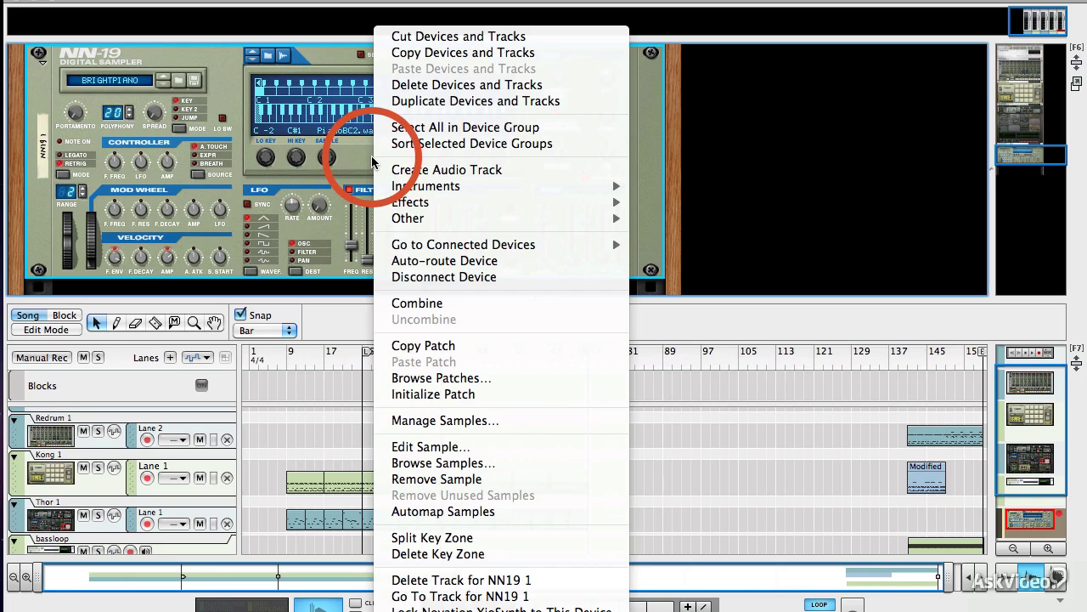
{"action": "mouse_move", "coordinate": [438, 202]}
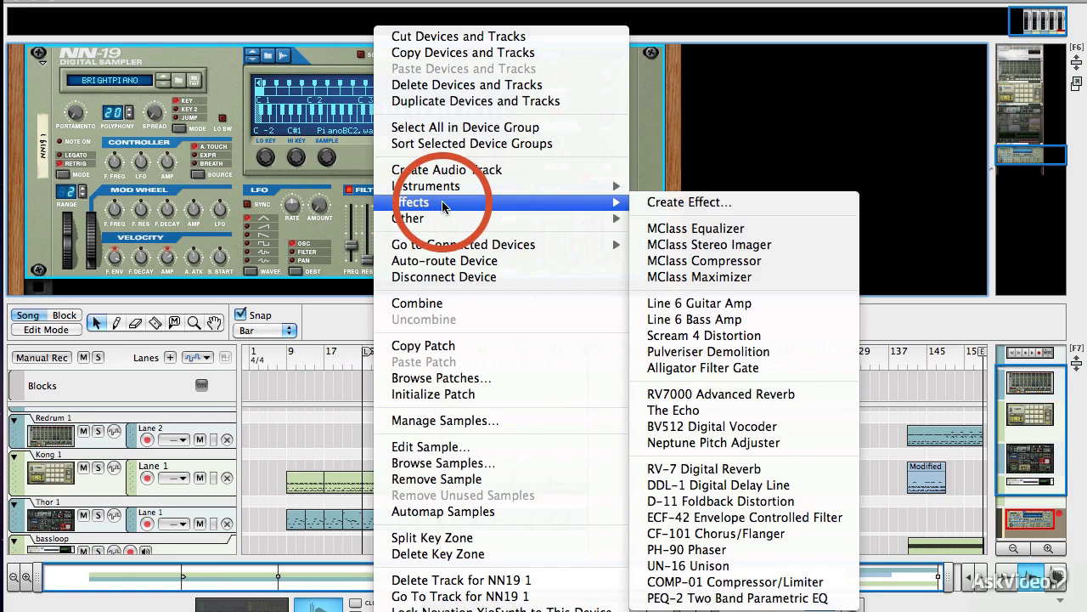
- Insert The Echo below the NN-19, enlarge the rack, and load the Space Reverb preset
{"action": "left_click", "coordinate": [741, 412]}
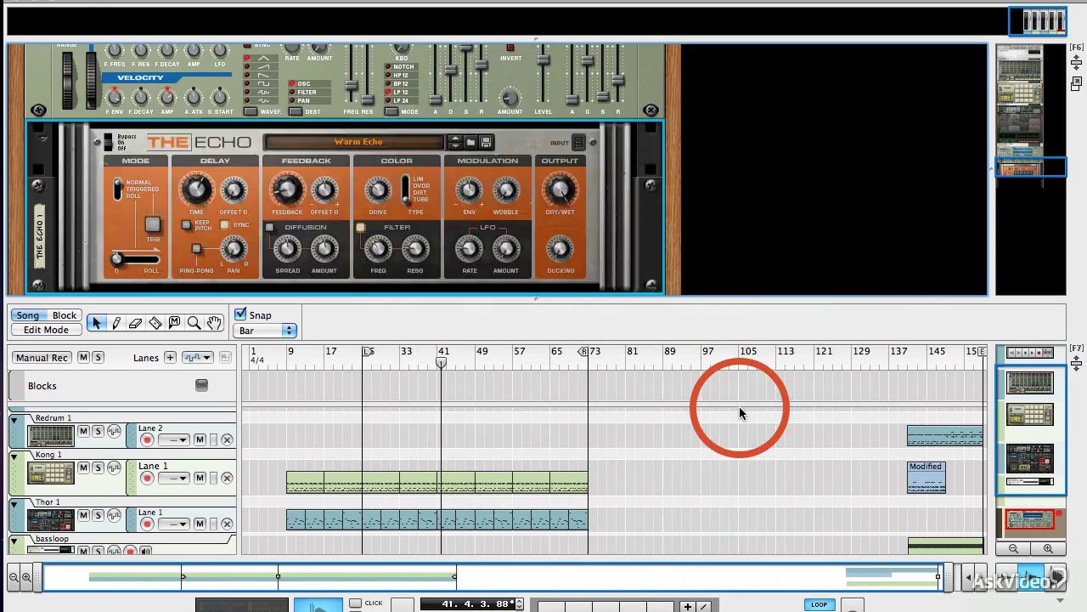
{"action": "left_click_drag", "start_coordinate": [619, 298], "coordinate": [618, 367]}
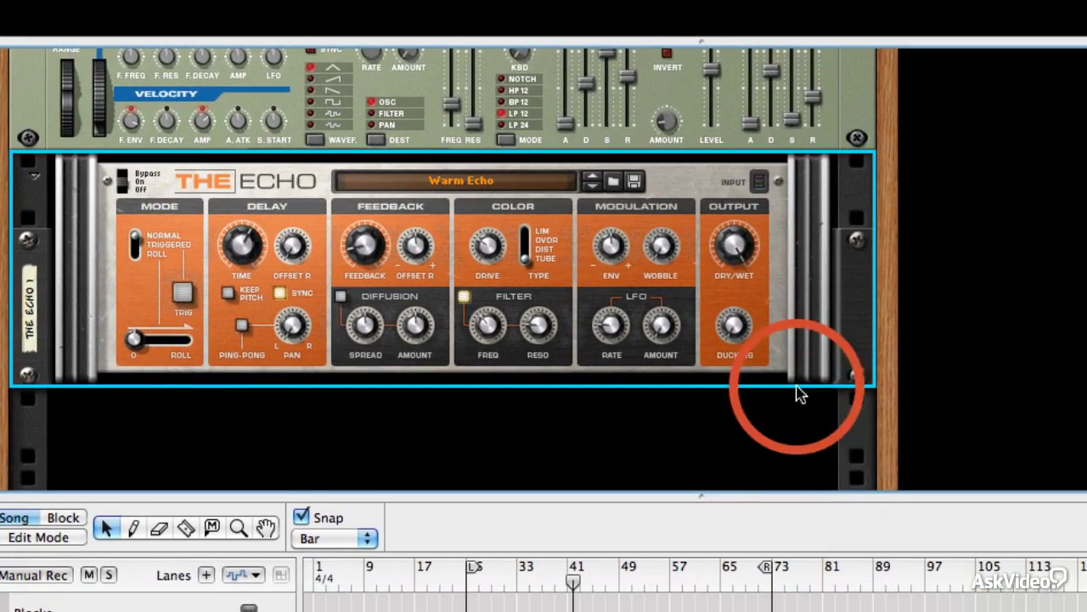
{"action": "left_click", "coordinate": [457, 181]}
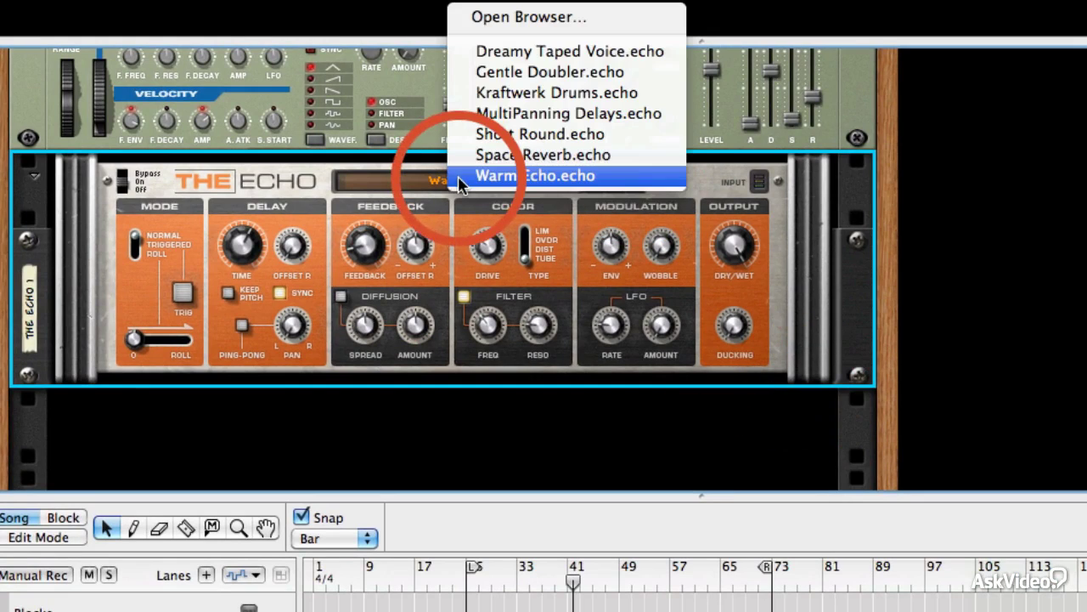
{"action": "left_click", "coordinate": [466, 153]}
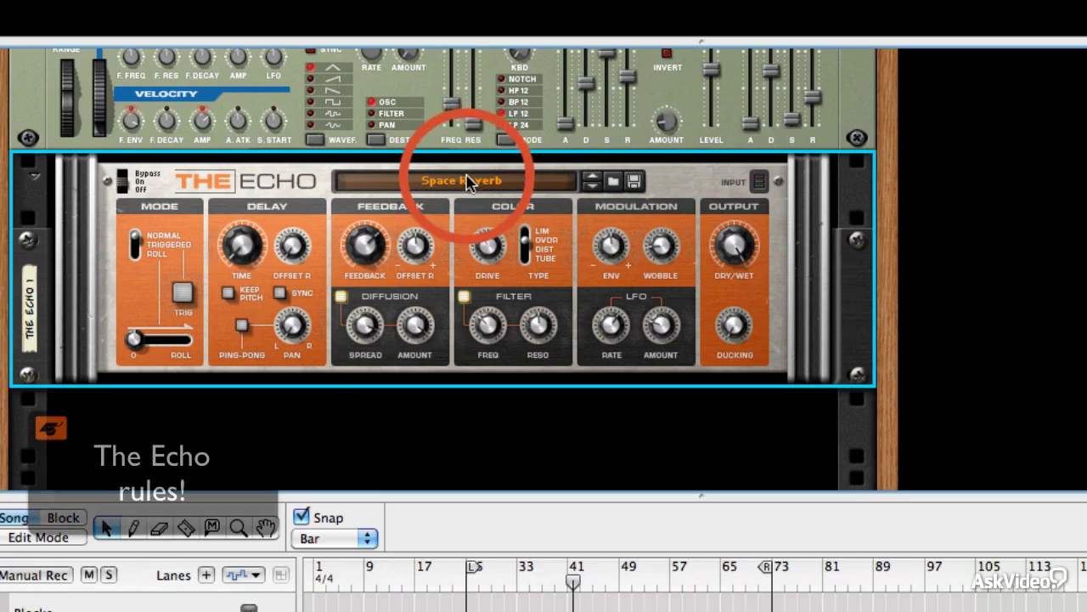
- Try the Short Round preset, then load Kraftwerk Drums and reopen the preset list
{"action": "left_click", "coordinate": [483, 180]}
{"action": "left_click", "coordinate": [500, 154]}
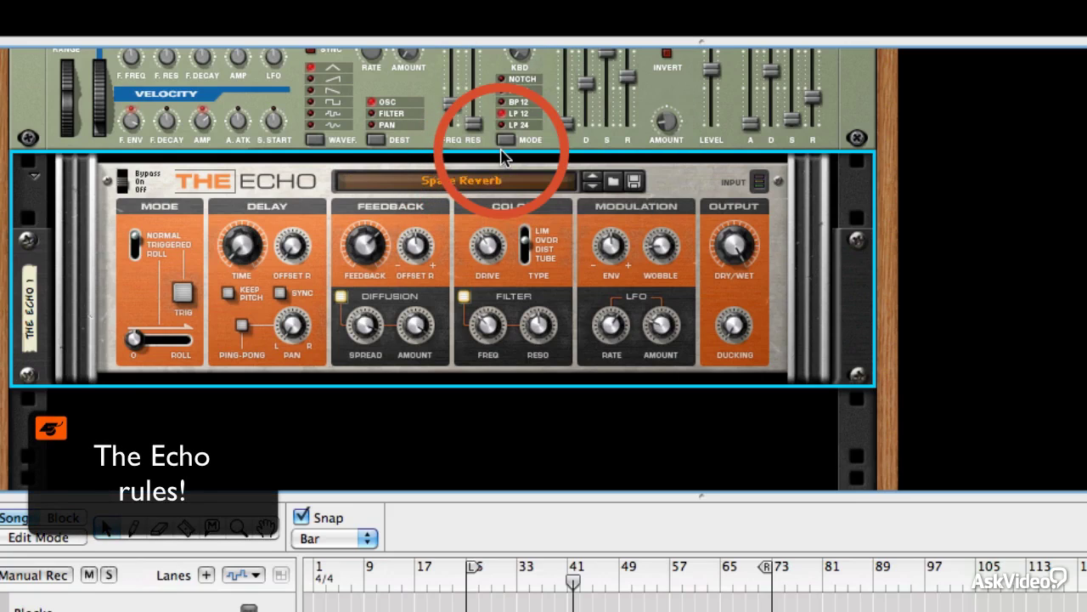
{"action": "left_click", "coordinate": [501, 176]}
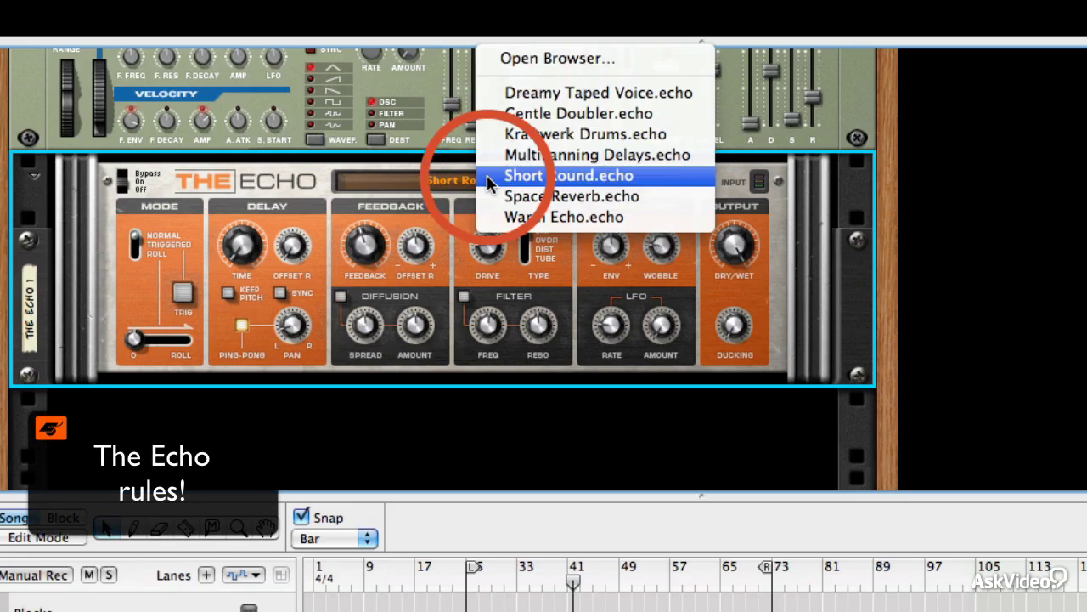
{"action": "left_click", "coordinate": [524, 137]}
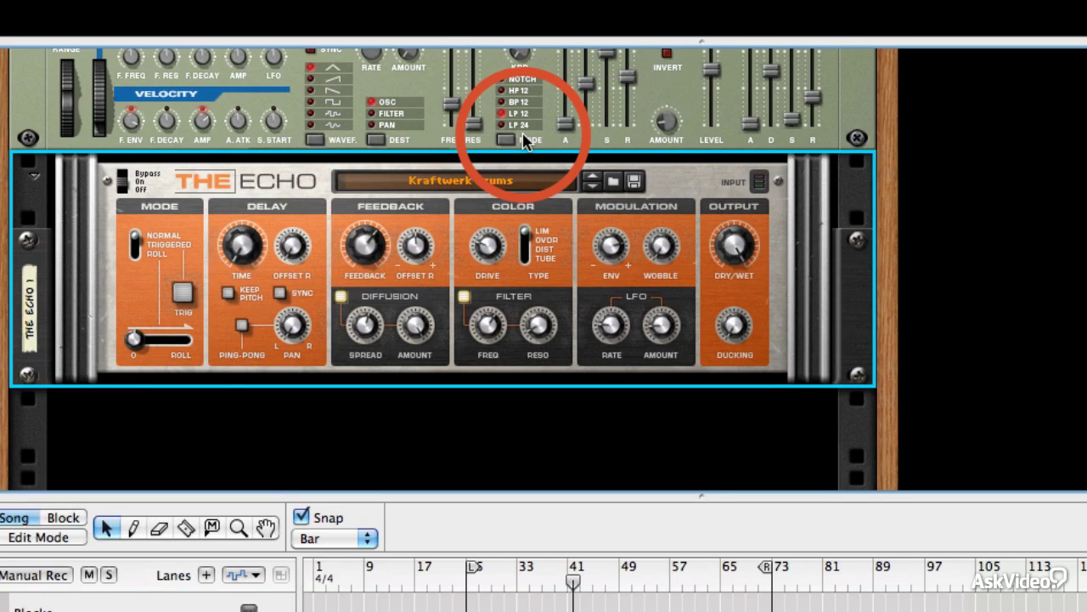
{"action": "left_click", "coordinate": [484, 181]}
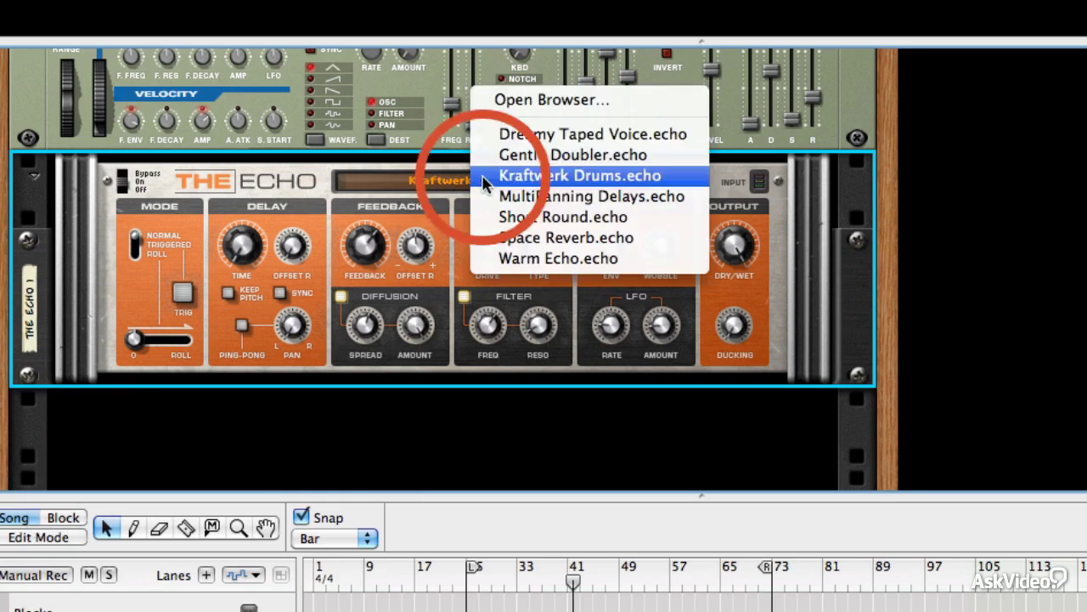
- In the full browser's General Delay folder, audition Dreamy Taped Voice, Dr Delia, Dalek Vocal Delay, Ducking Stool
{"action": "left_click", "coordinate": [522, 100]}
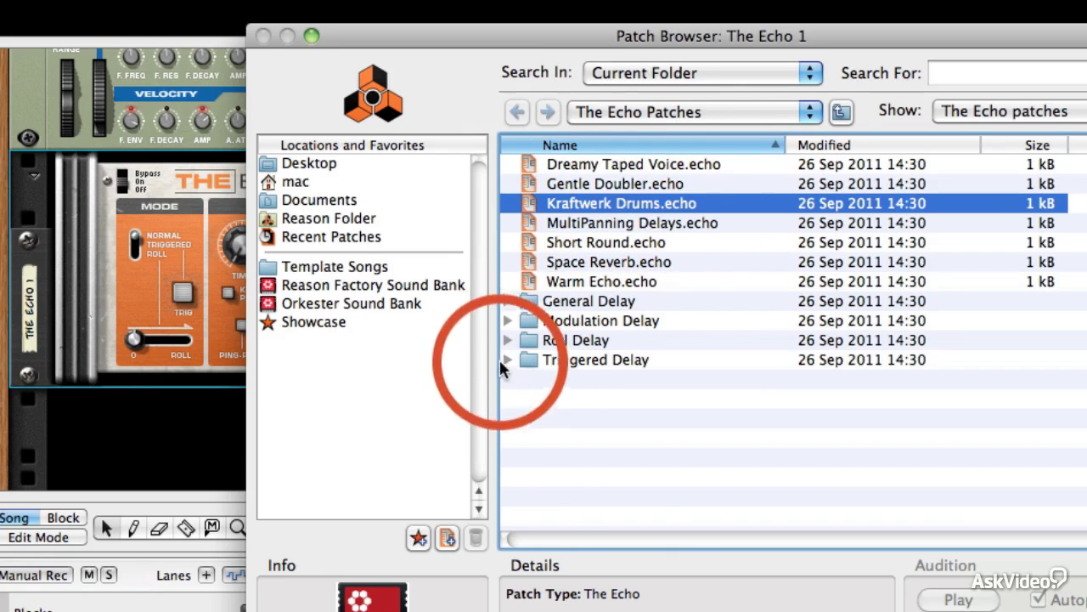
{"action": "left_click", "coordinate": [507, 302]}
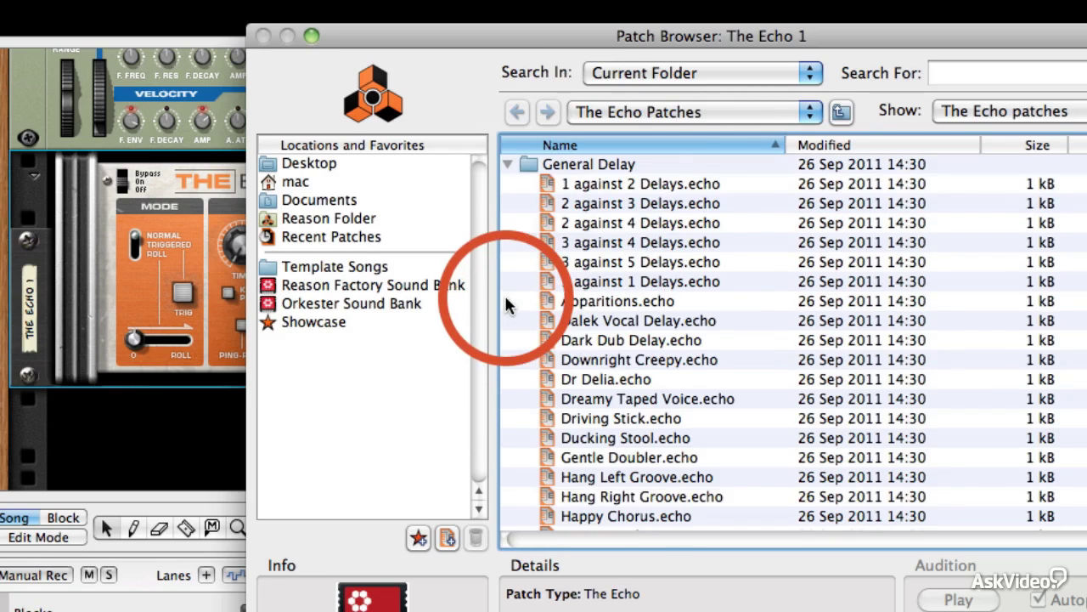
{"action": "left_click", "coordinate": [648, 403]}
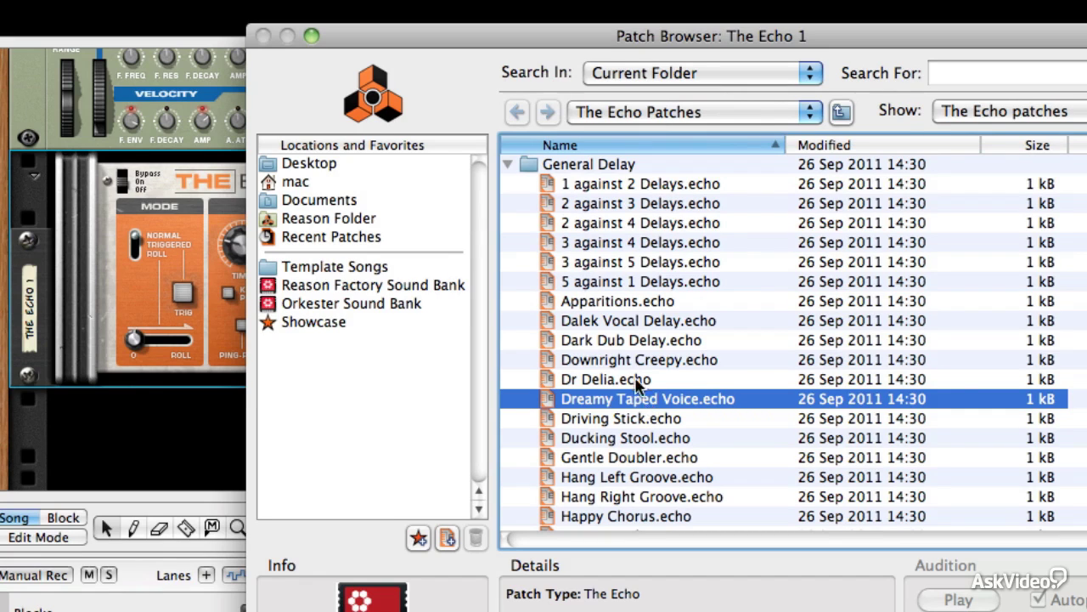
{"action": "left_click", "coordinate": [634, 382]}
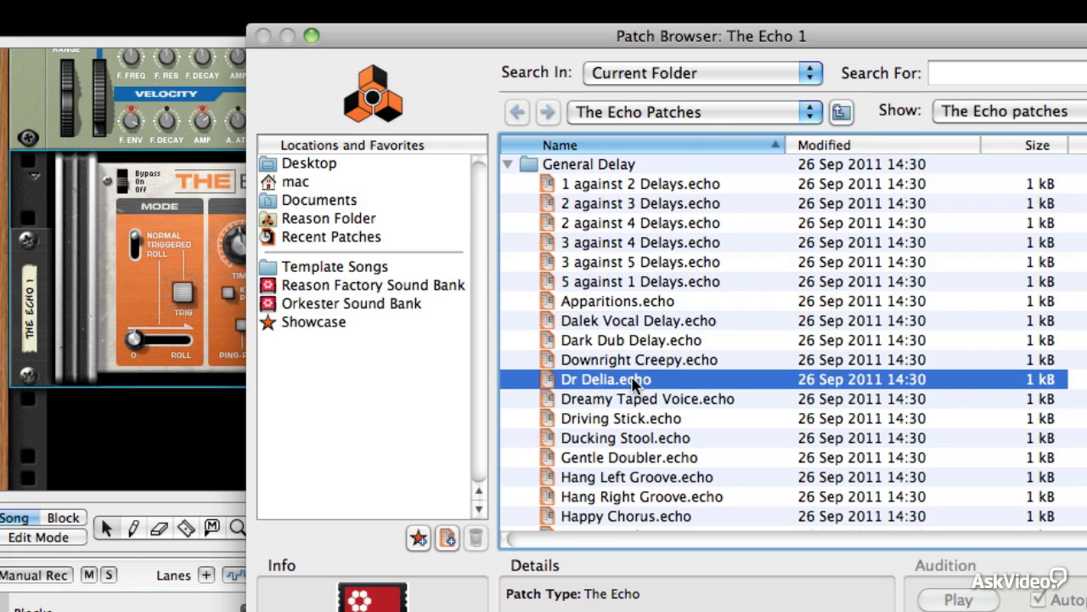
{"action": "left_click", "coordinate": [624, 326]}
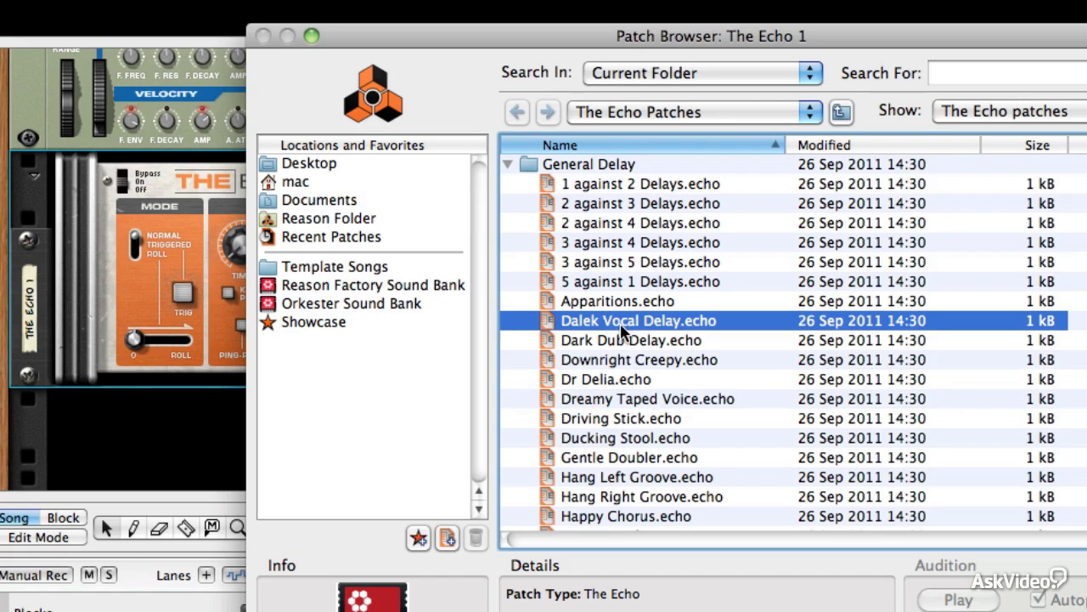
{"action": "left_click", "coordinate": [668, 442]}
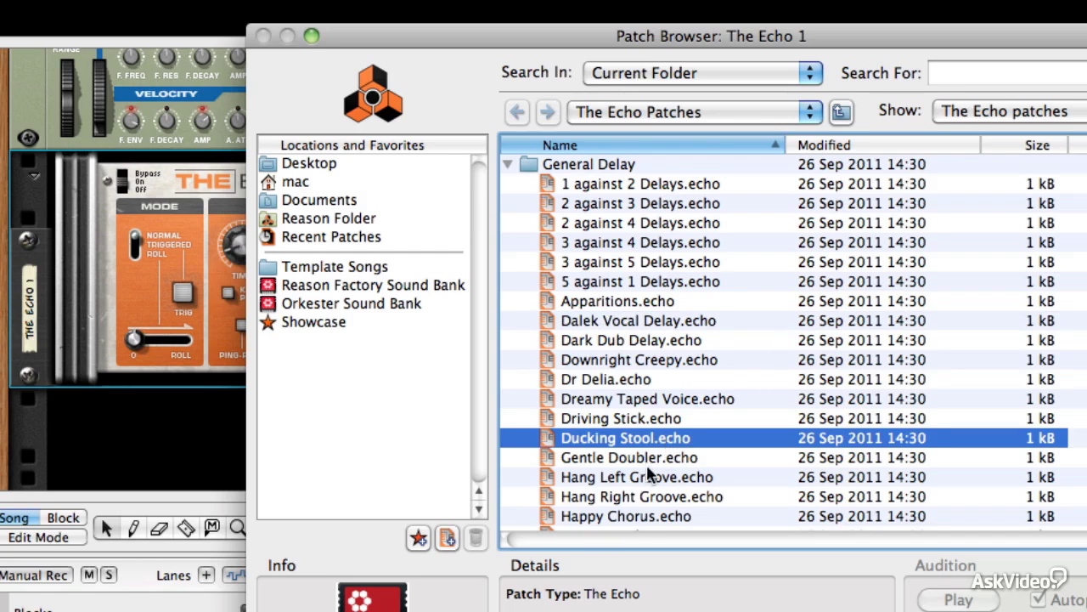
- Audition Tube Distortion, Warm Echo, Vintage Pad, a tape ping-pong delay, Tube Bass Echo, TinyLoopBox, Tape P-P Bounce
{"action": "scroll", "coordinate": [651, 471], "scroll_direction": "down", "scroll_amount": 10}
{"action": "left_click", "coordinate": [643, 344]}
{"action": "left_click", "coordinate": [638, 425]}
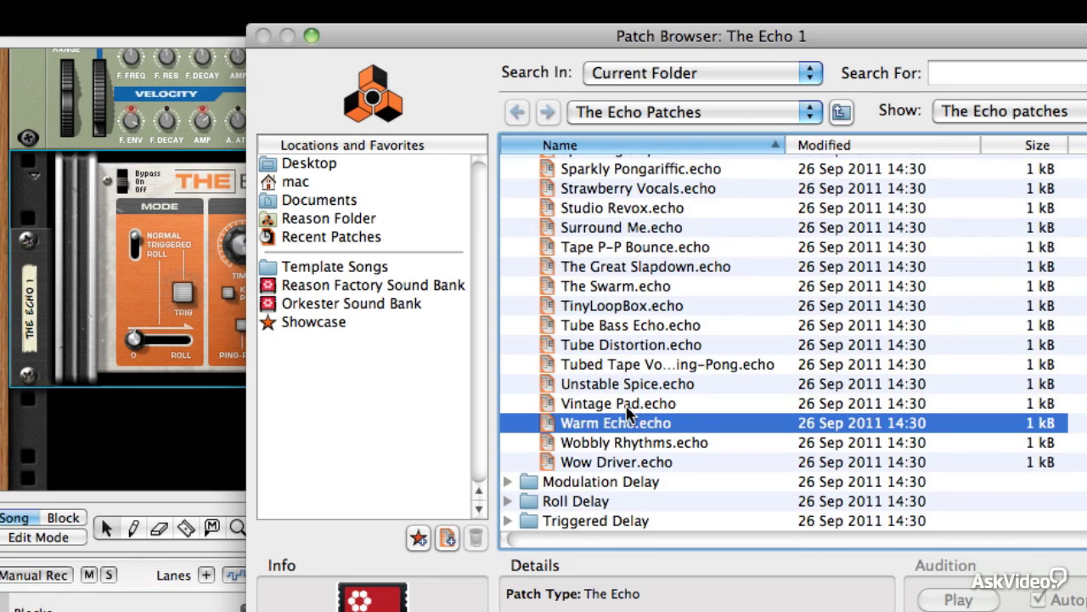
{"action": "left_click", "coordinate": [627, 406]}
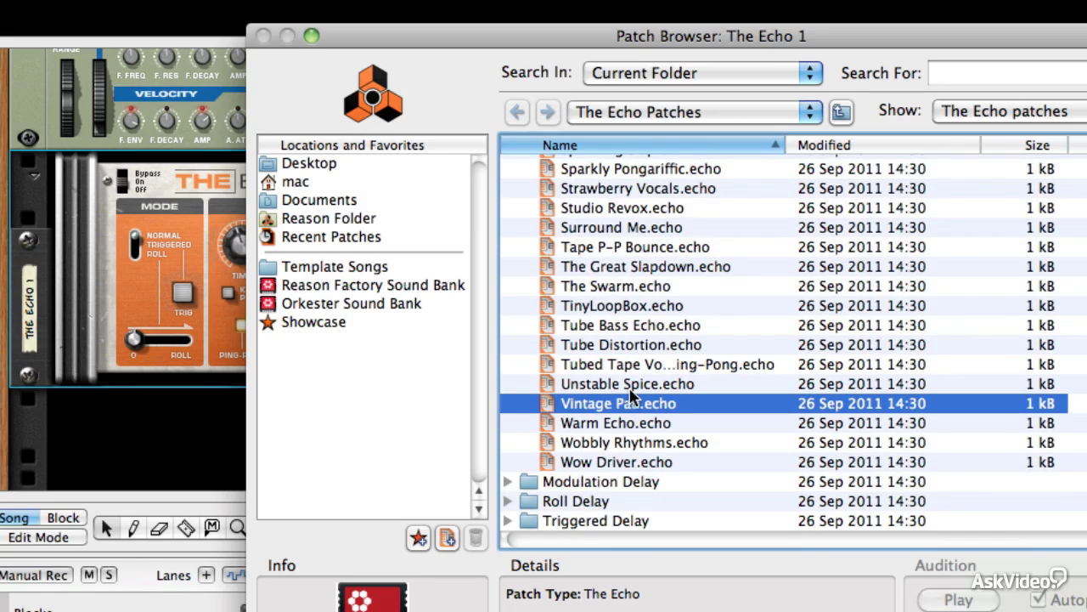
{"action": "left_click", "coordinate": [627, 367]}
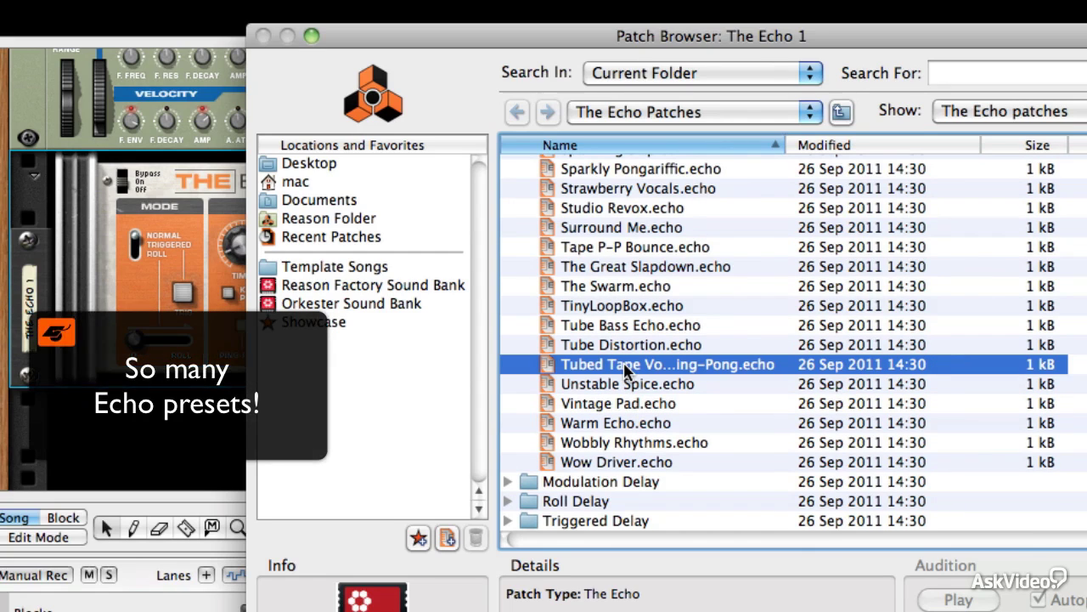
{"action": "left_click", "coordinate": [640, 328]}
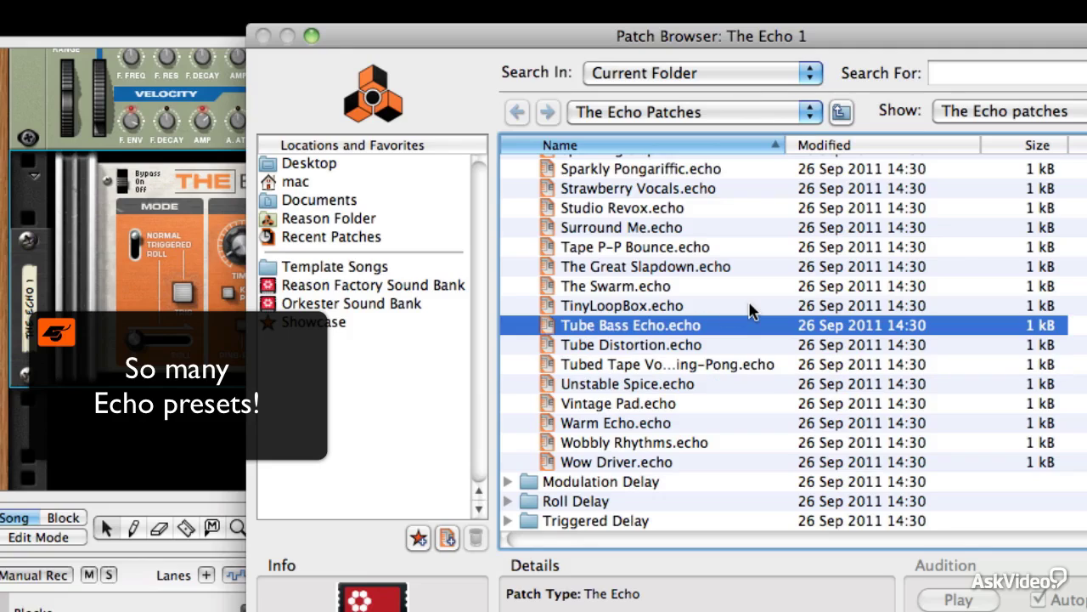
{"action": "left_click", "coordinate": [609, 311]}
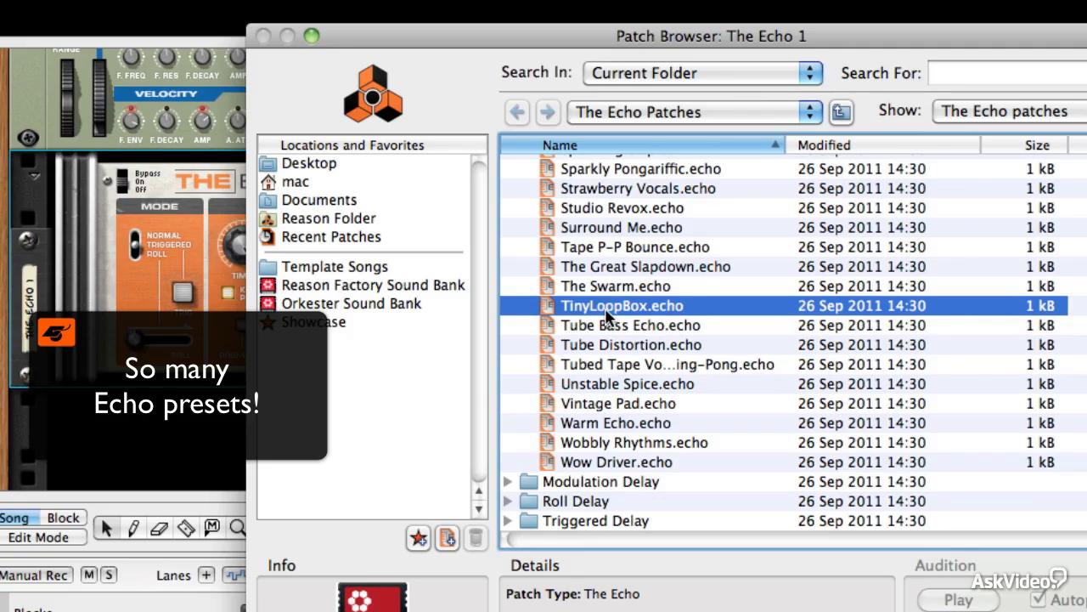
{"action": "left_click", "coordinate": [627, 246]}
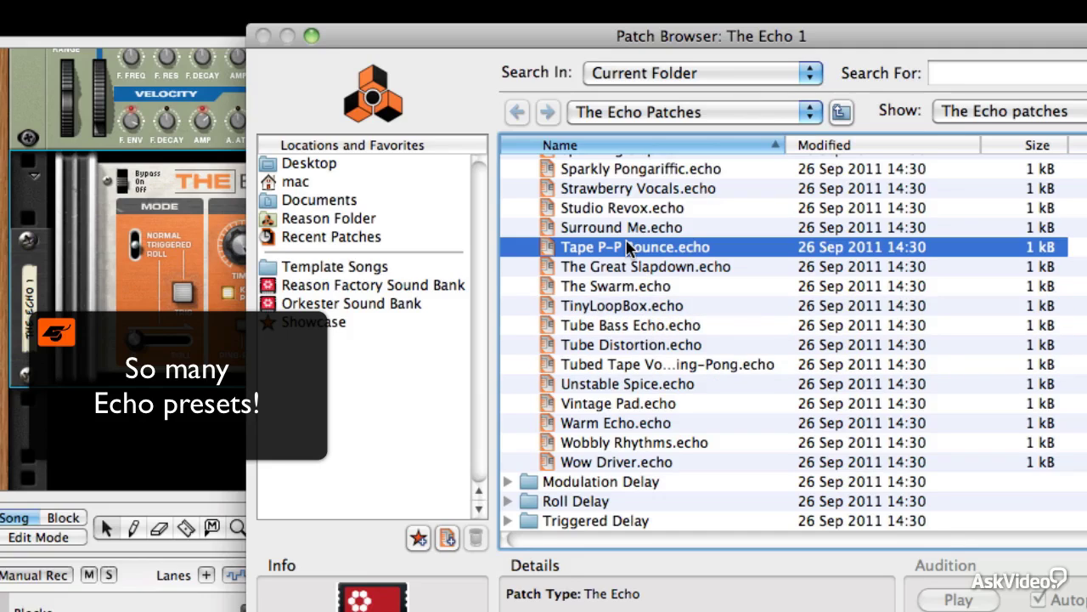
- Audition Sparkling Slap and Space Reverb, then pick MultiPanning Delays
{"action": "scroll", "coordinate": [628, 247], "scroll_direction": "up", "scroll_amount": 5}
{"action": "left_click", "coordinate": [632, 260]}
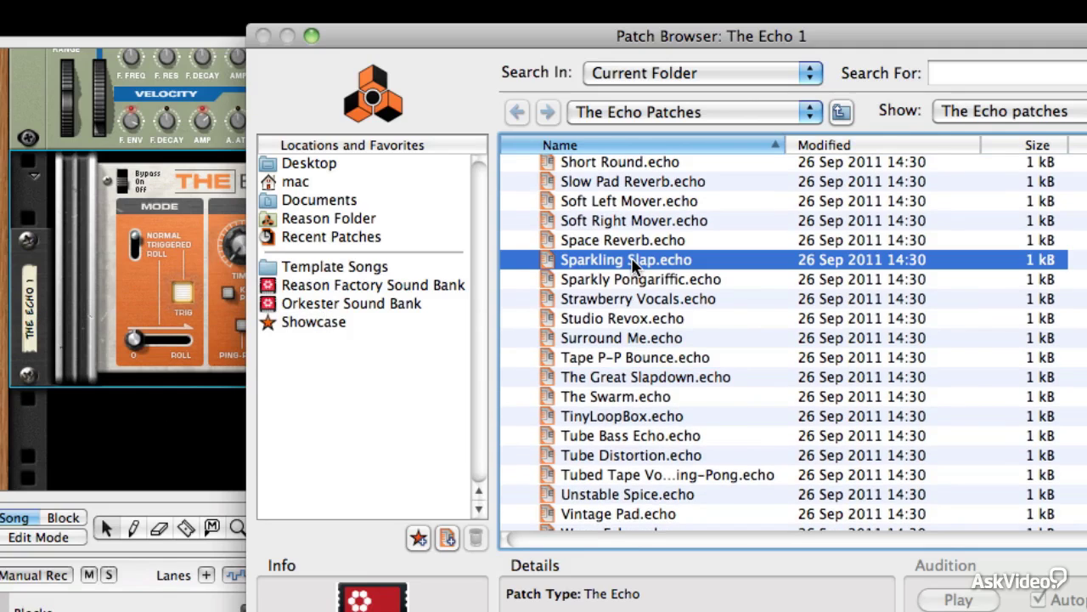
{"action": "left_click", "coordinate": [637, 241]}
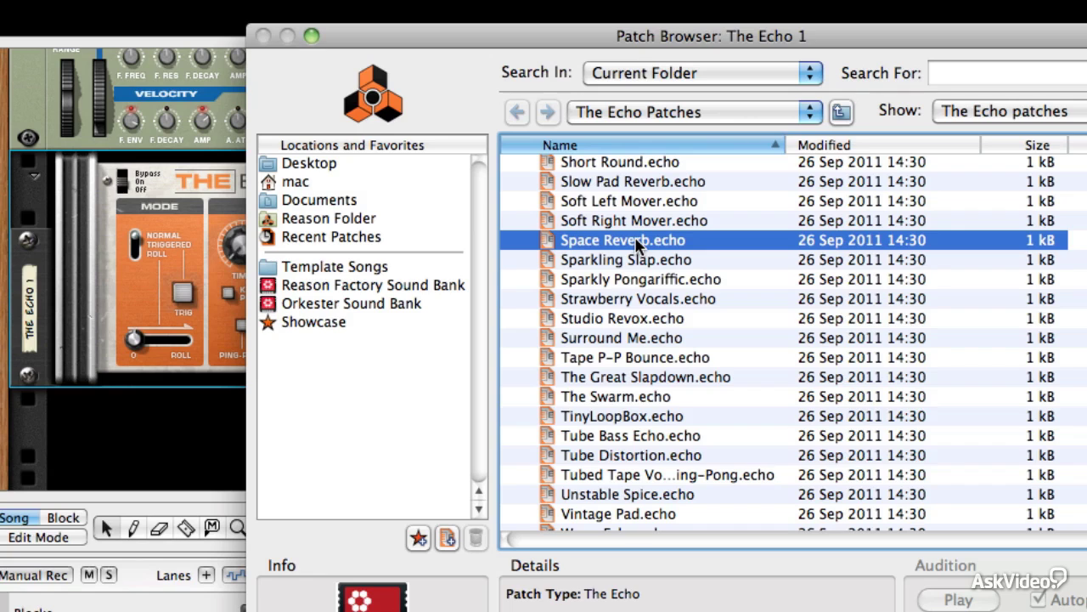
{"action": "scroll", "coordinate": [595, 289], "scroll_direction": "up", "scroll_amount": 6}
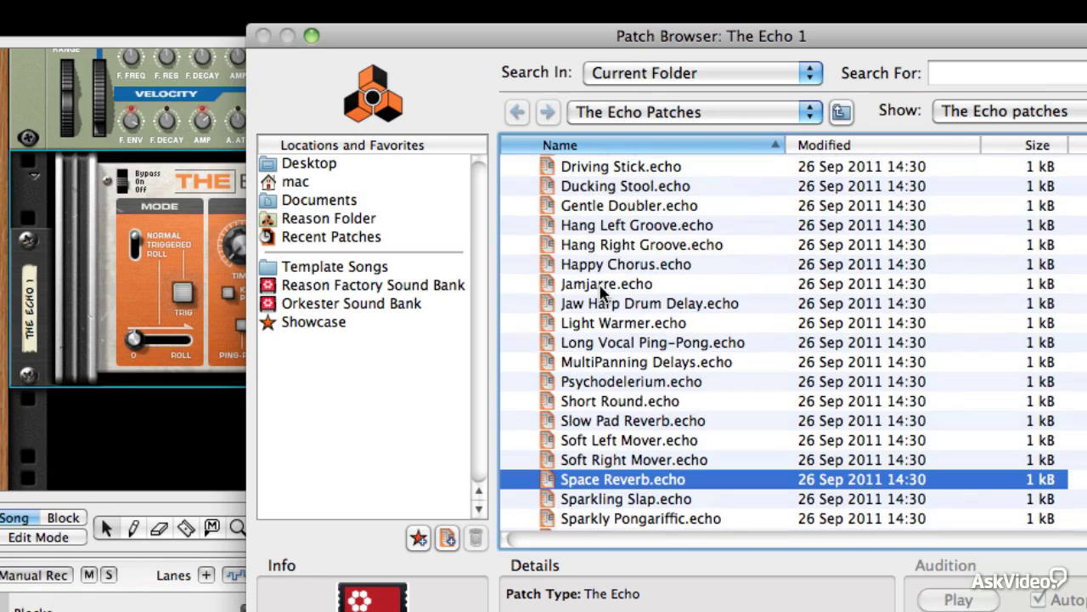
{"action": "left_click", "coordinate": [643, 363]}
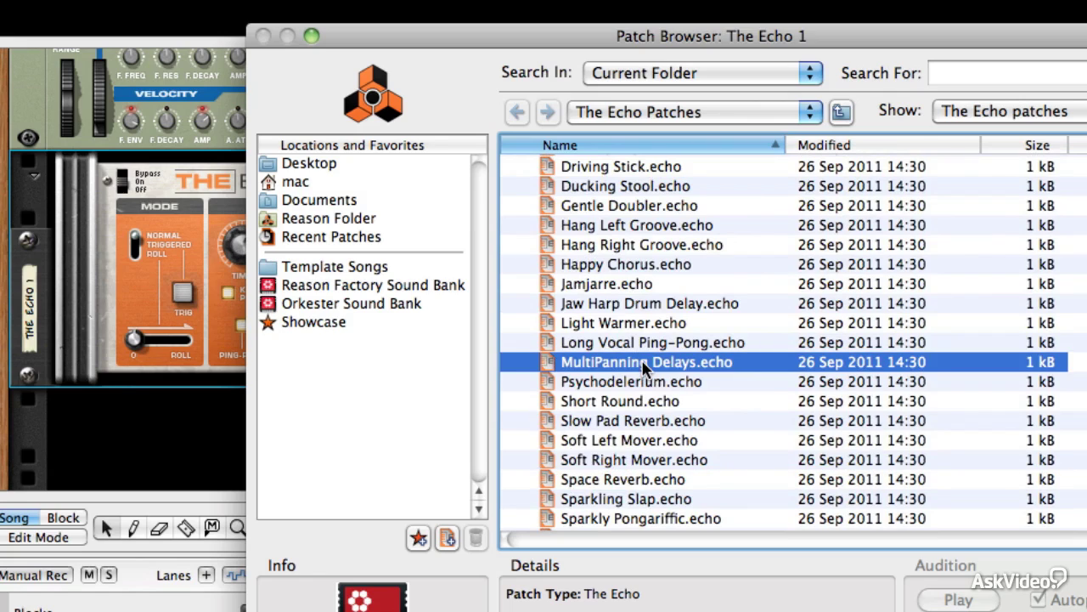
- Confirm MultiPanning Delays, enlarge the sequencer, and play from the left locator
{"action": "key", "text": "Return"}
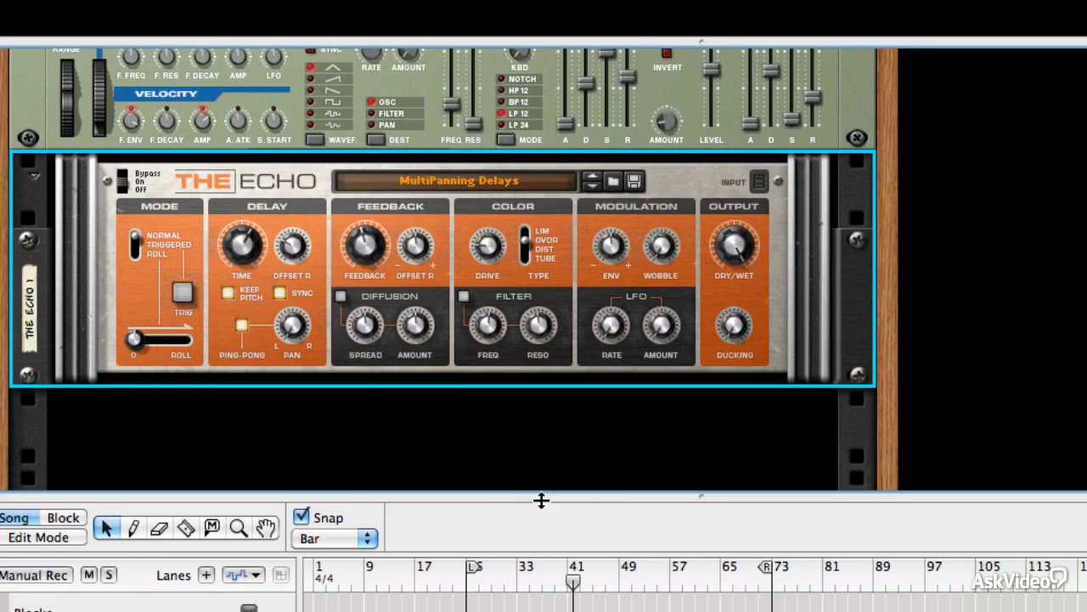
{"action": "left_click_drag", "start_coordinate": [539, 494], "coordinate": [515, 409]}
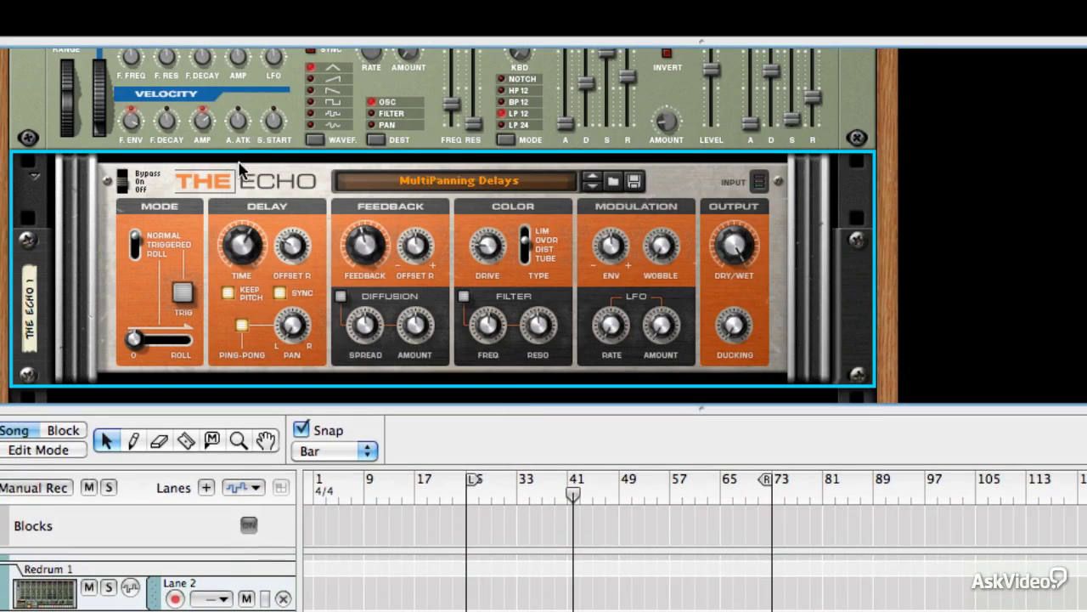
{"action": "left_click", "coordinate": [466, 495]}
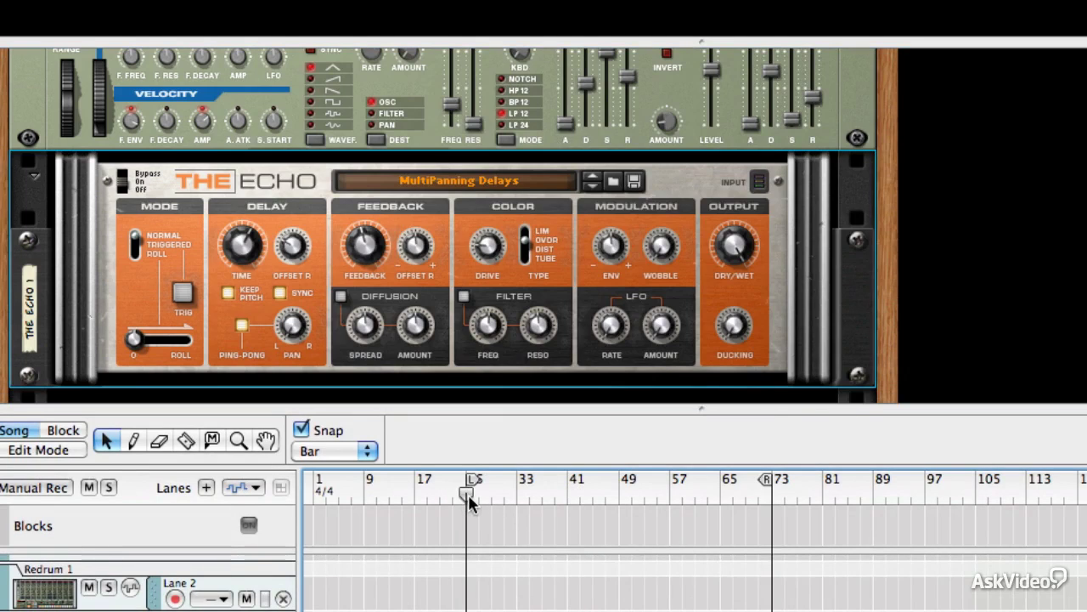
{"action": "key", "text": "space"}
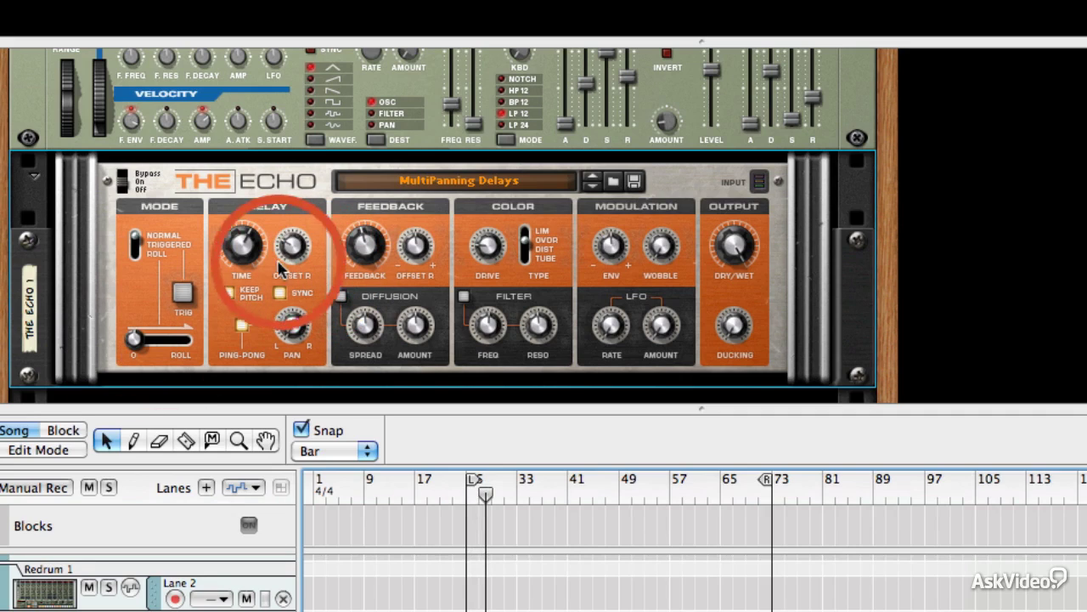
- Set The Echo's Delay Time knob to 1/8
{"action": "mouse_move", "coordinate": [241, 245]}
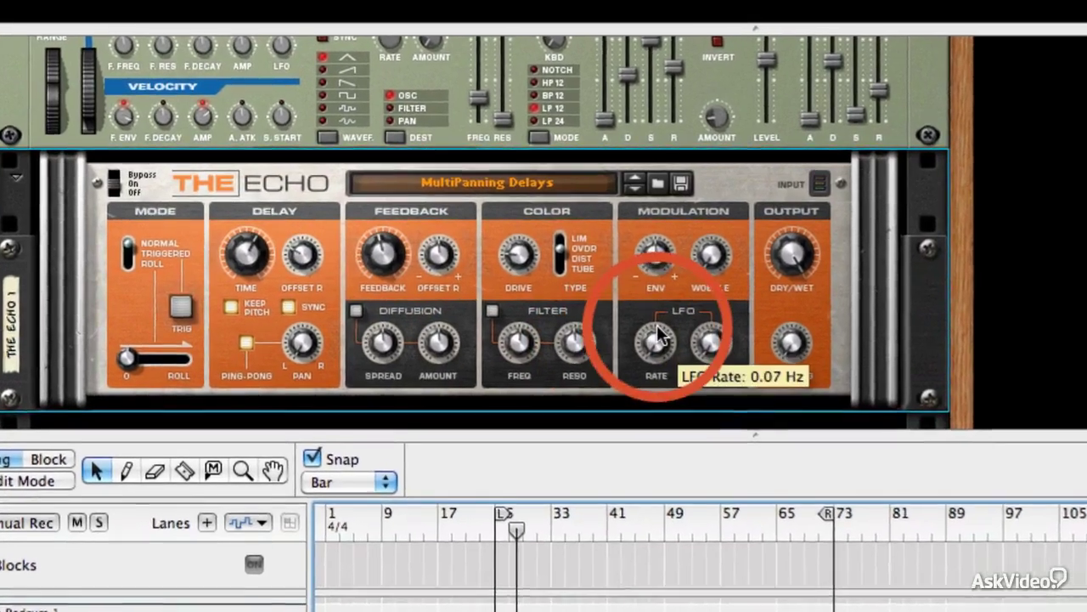
{"action": "mouse_move", "coordinate": [463, 233]}
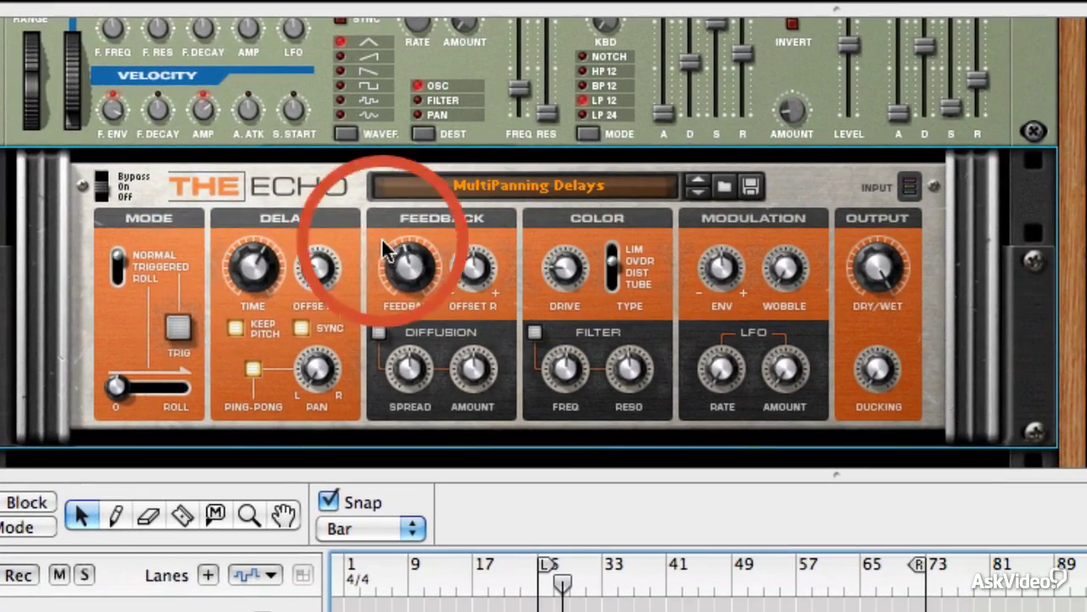
{"action": "mouse_move", "coordinate": [237, 273]}
{"action": "scroll", "coordinate": [240, 279], "scroll_direction": "up", "scroll_amount": 1}
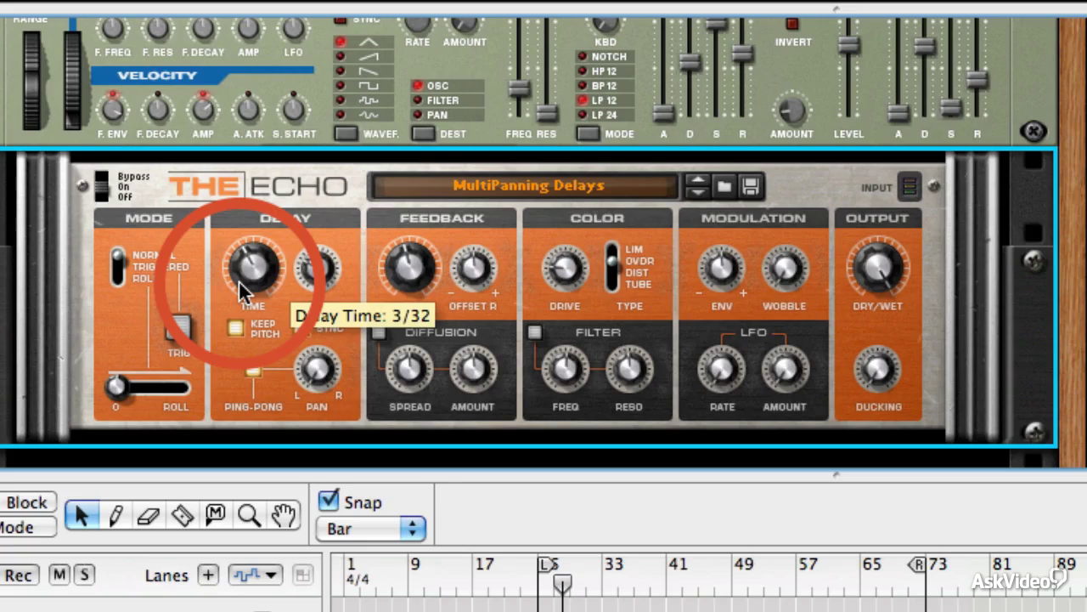
{"action": "scroll", "coordinate": [239, 281], "scroll_direction": "up", "scroll_amount": 1}
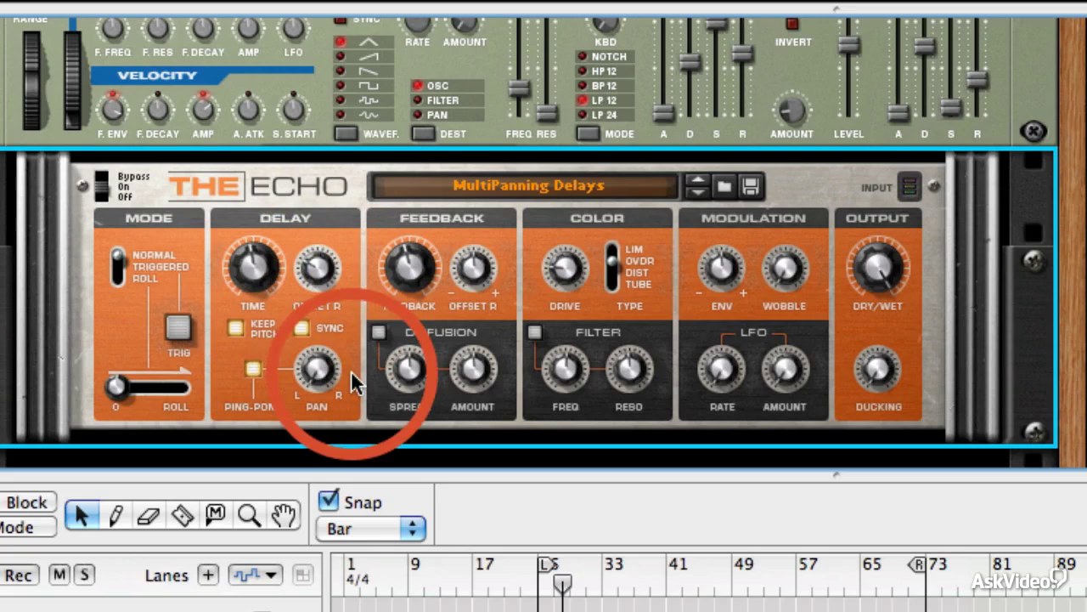
- Swing the Ping-Pong pan left, toggle Ping-Pong off and on, and move to bar 25
{"action": "mouse_move", "coordinate": [316, 372]}
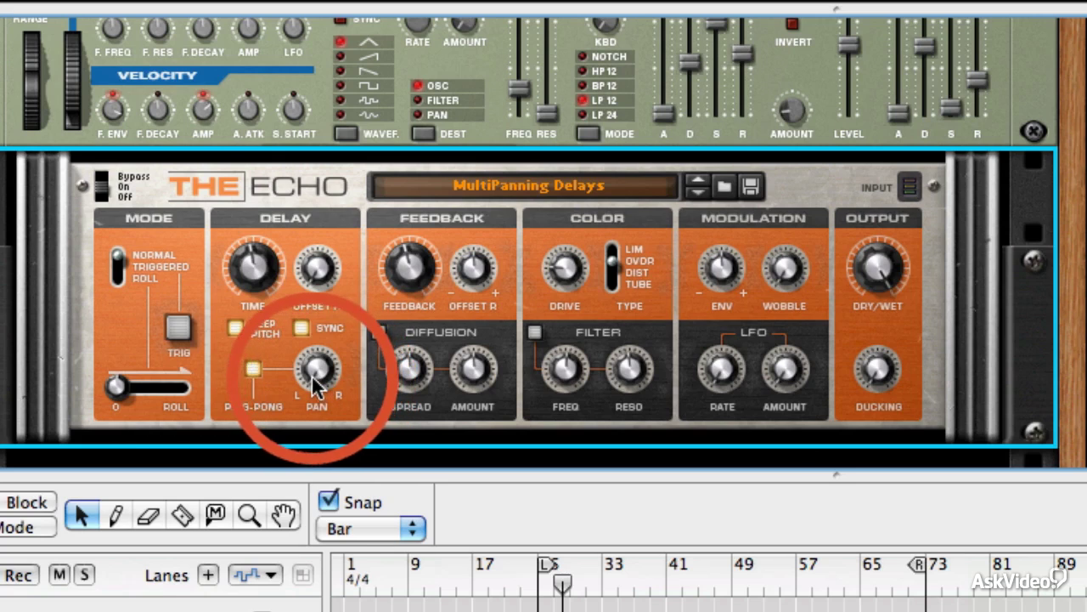
{"action": "mouse_move", "coordinate": [315, 384]}
{"action": "left_mouse_down"}
{"action": "mouse_move", "coordinate": [280, 317]}
{"action": "mouse_move", "coordinate": [258, 335]}
{"action": "left_mouse_up"}
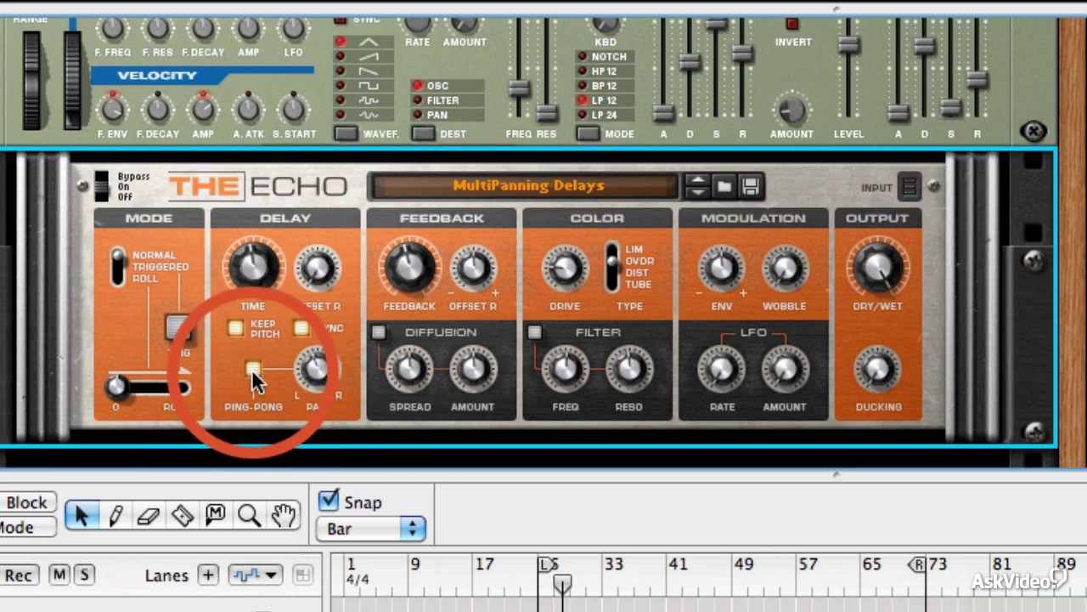
{"action": "left_click", "coordinate": [252, 370]}
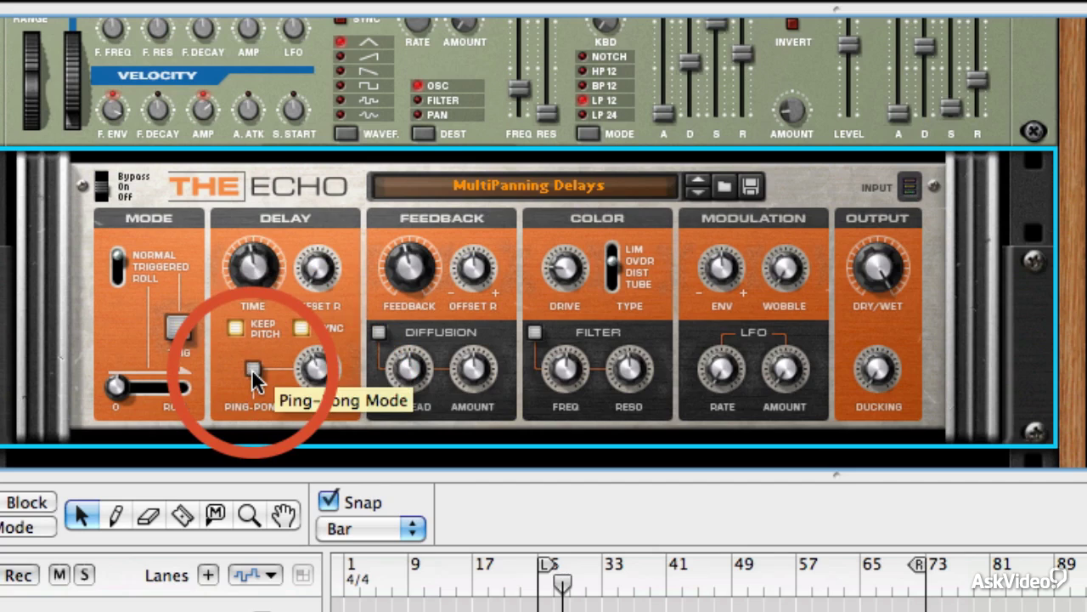
{"action": "left_click", "coordinate": [253, 373]}
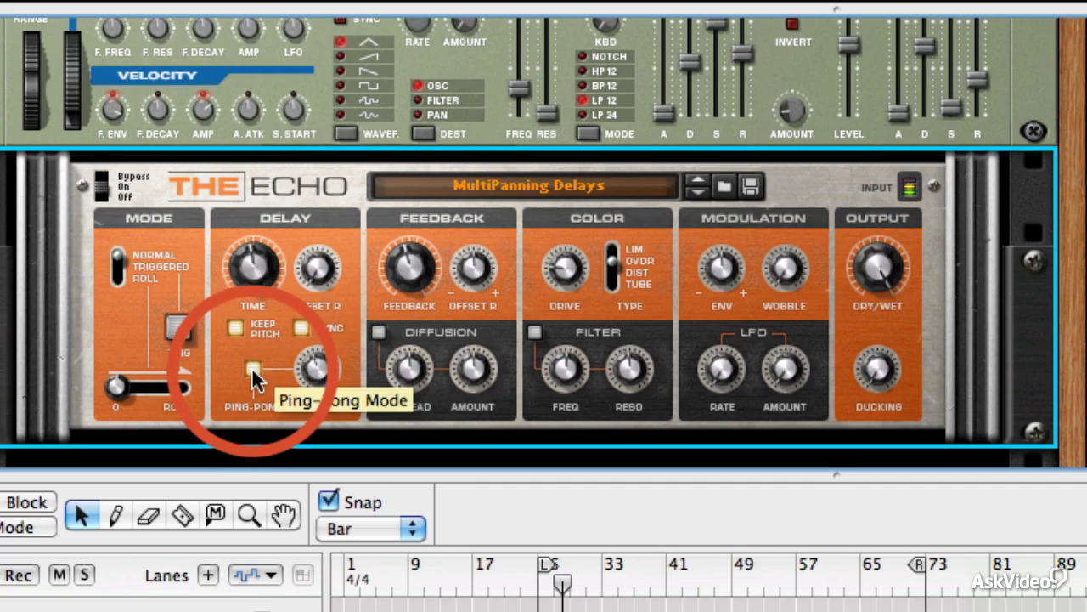
{"action": "left_click_drag", "start_coordinate": [331, 363], "coordinate": [306, 414]}
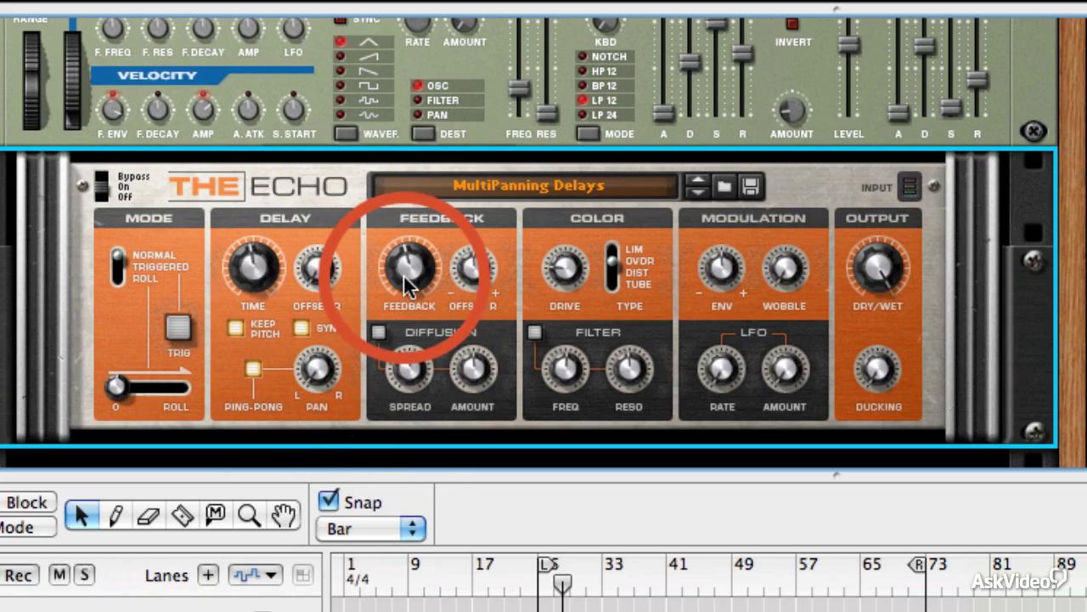
{"action": "left_click", "coordinate": [542, 590]}
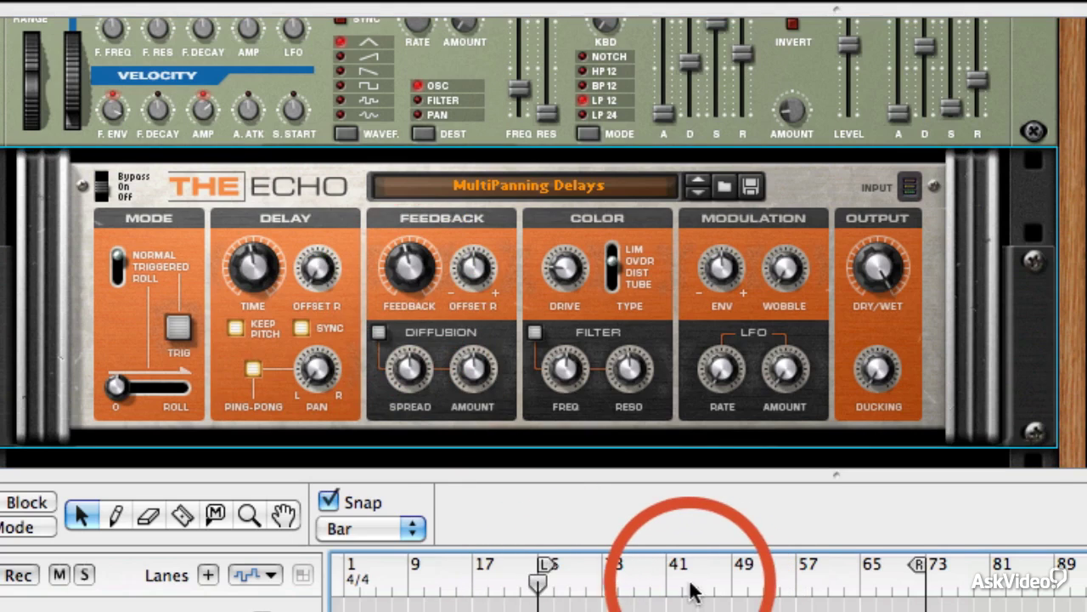
- Move the loop end to bar 41 and record piano on the NN19 1 track from bar 25
{"action": "left_click", "coordinate": [663, 588], "text": "alt"}
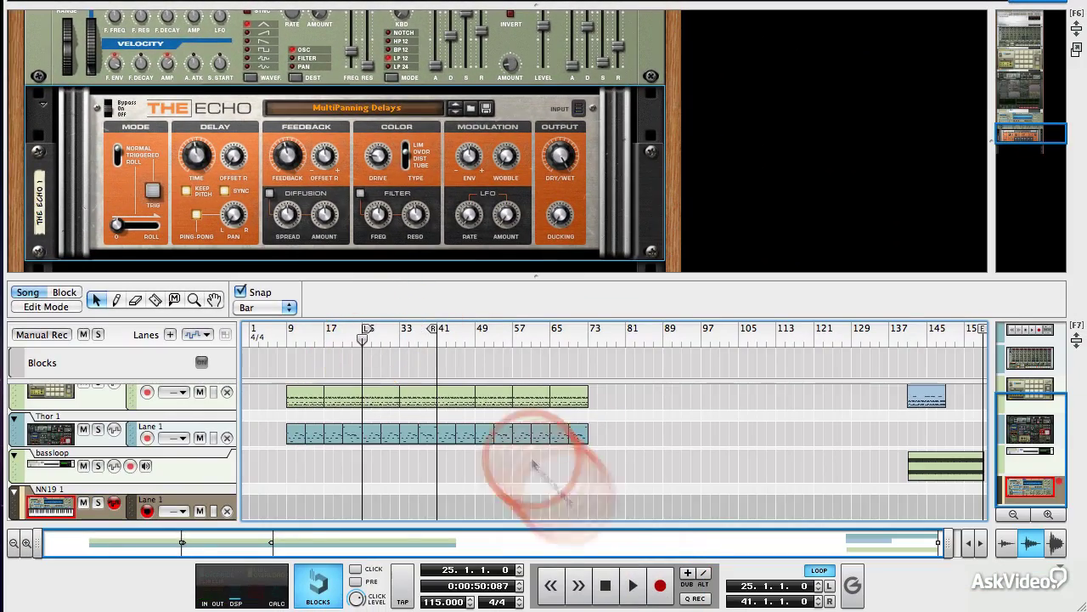
{"action": "left_click", "coordinate": [661, 586]}
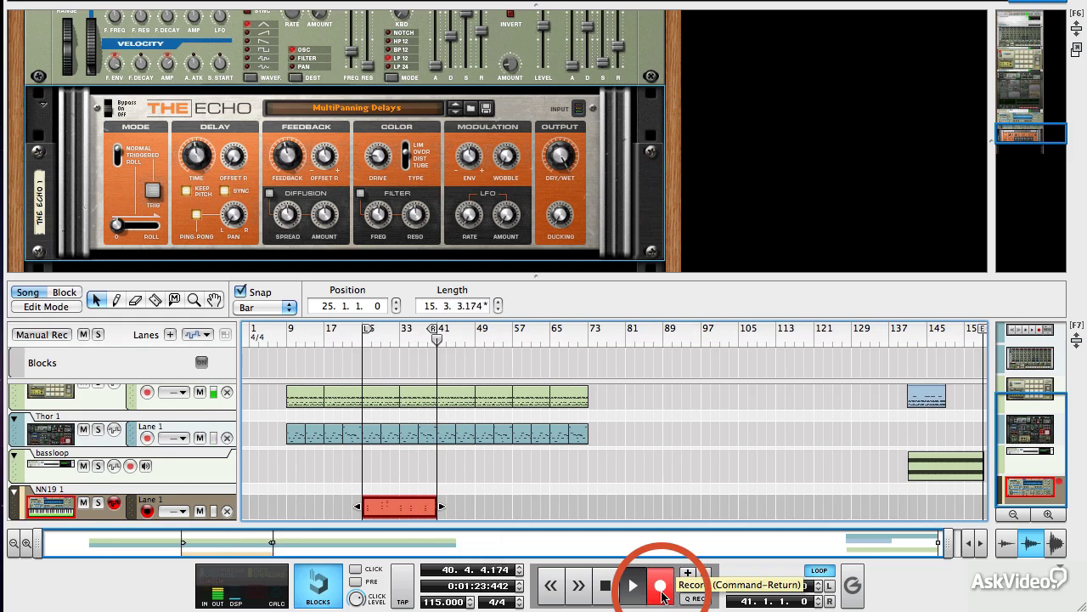
- Stop recording, shorten the piano take from its end, then delete the clip
{"action": "left_click", "coordinate": [661, 597]}
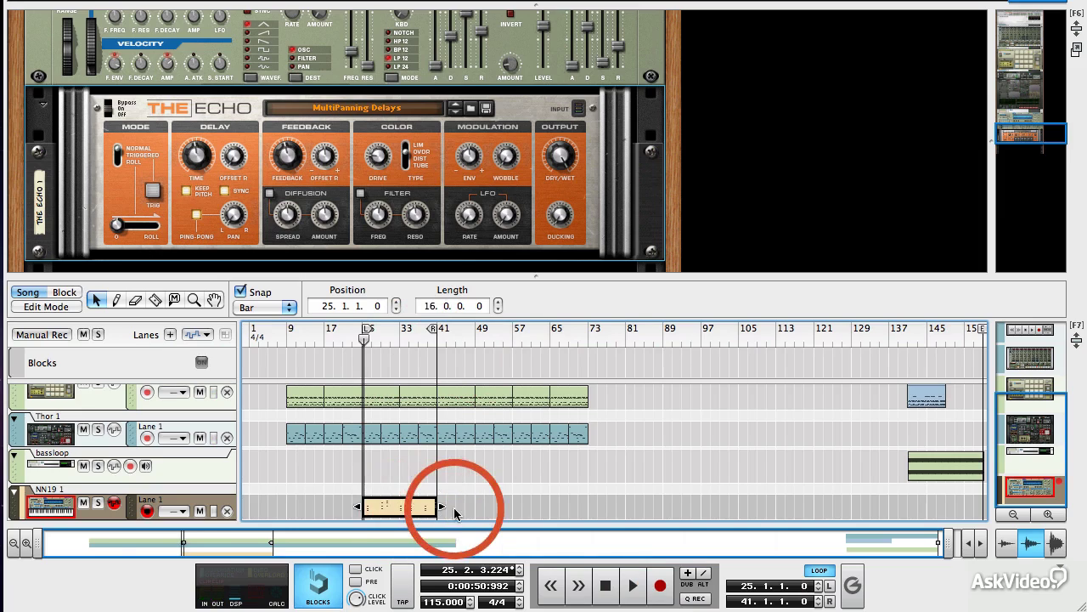
{"action": "mouse_move", "coordinate": [440, 506]}
{"action": "left_mouse_down"}
{"action": "mouse_move", "coordinate": [407, 505]}
{"action": "mouse_move", "coordinate": [445, 507]}
{"action": "mouse_move", "coordinate": [436, 507]}
{"action": "left_mouse_up"}
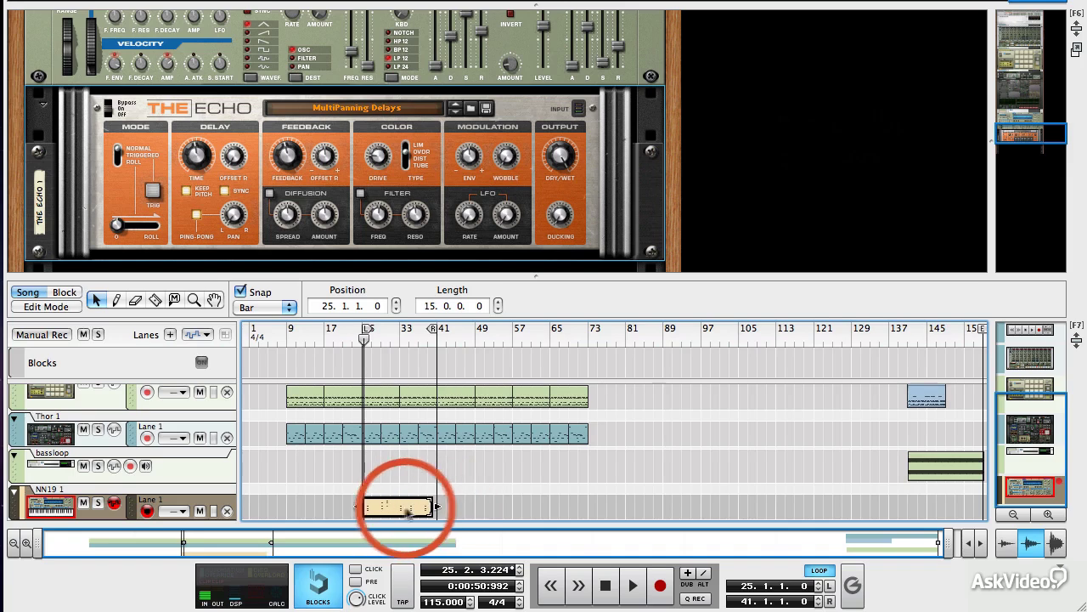
{"action": "key", "text": "Delete"}
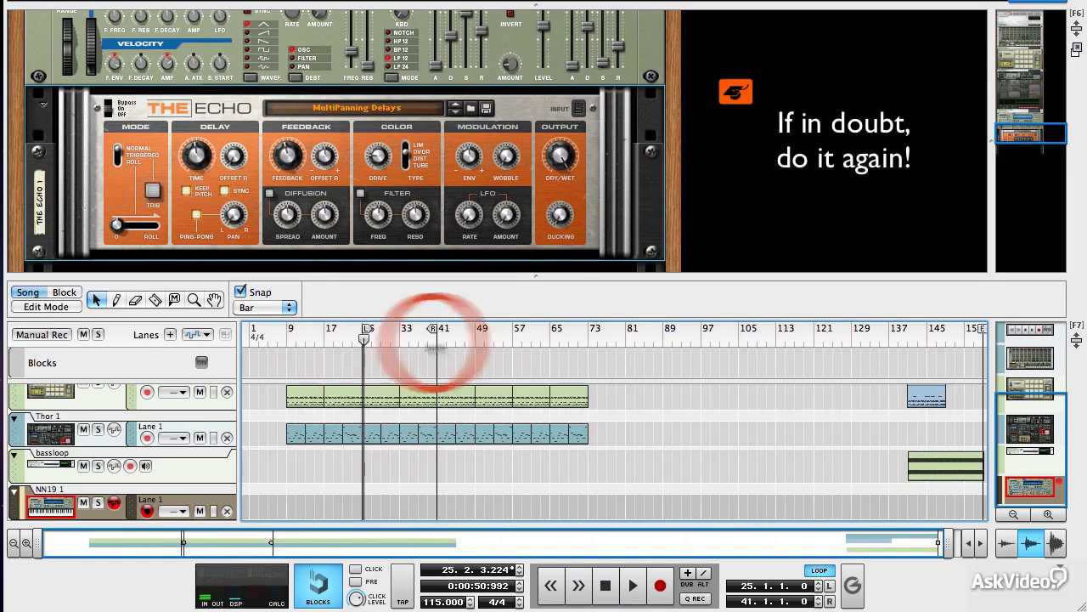
- Set the song position to bar 23 and start recording a new piano take
{"action": "left_click", "coordinate": [360, 333]}
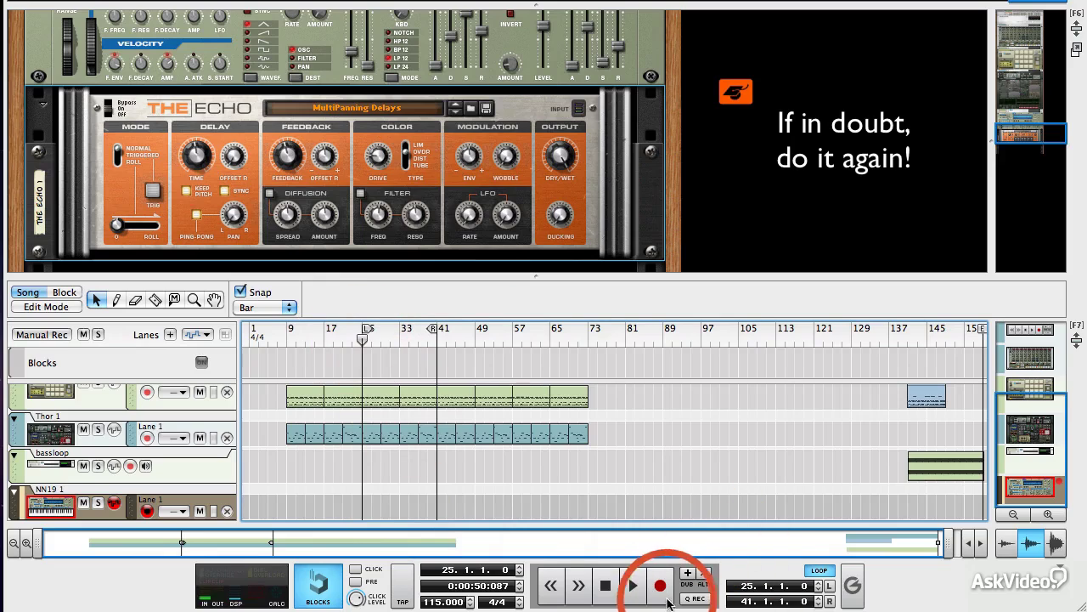
{"action": "left_click", "coordinate": [352, 334]}
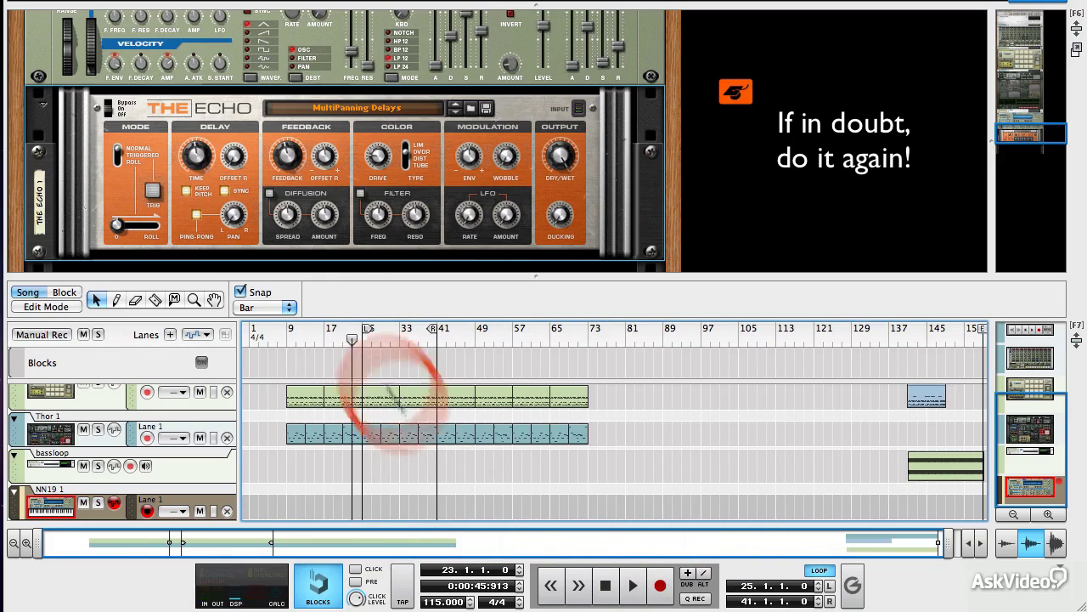
{"action": "left_click", "coordinate": [660, 585]}
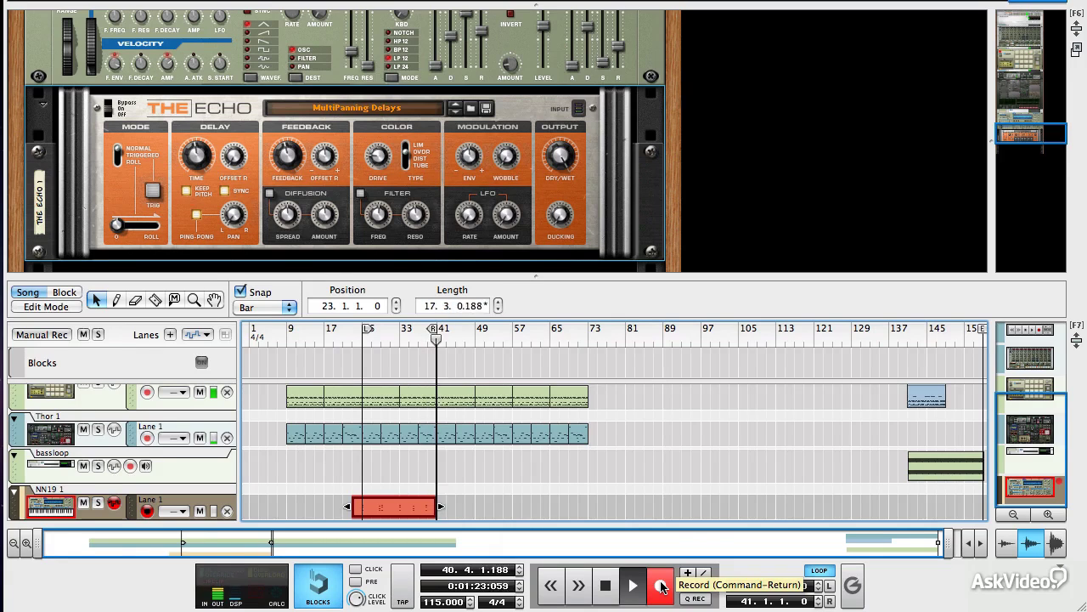
- Stop recording, trim the clip start to bar 25, deselect it, and play the loop
{"action": "left_click", "coordinate": [661, 586]}
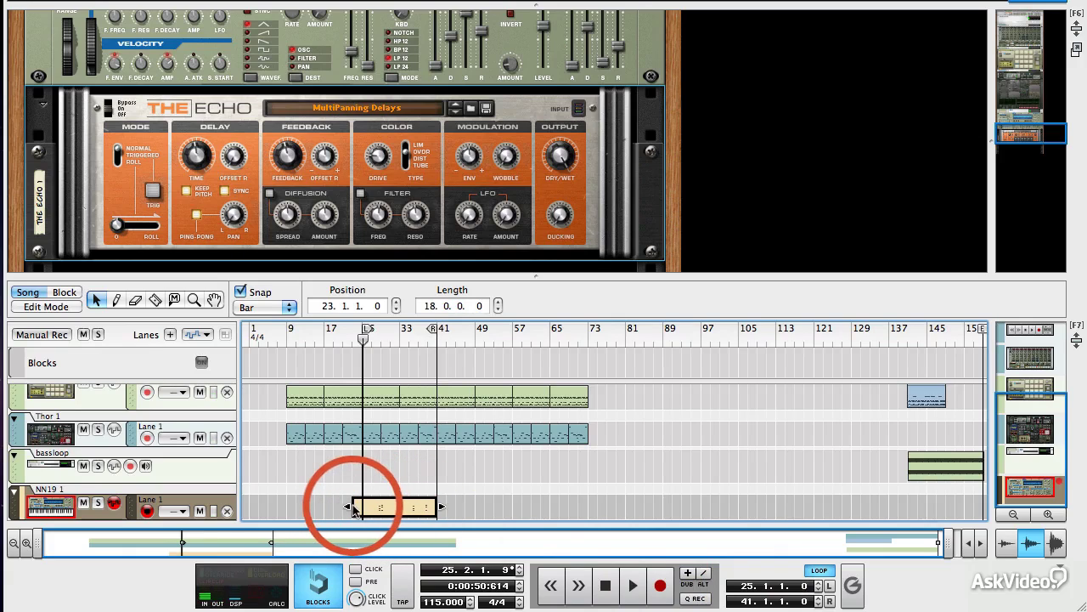
{"action": "left_click_drag", "start_coordinate": [354, 508], "coordinate": [403, 508]}
{"action": "left_click", "coordinate": [448, 505]}
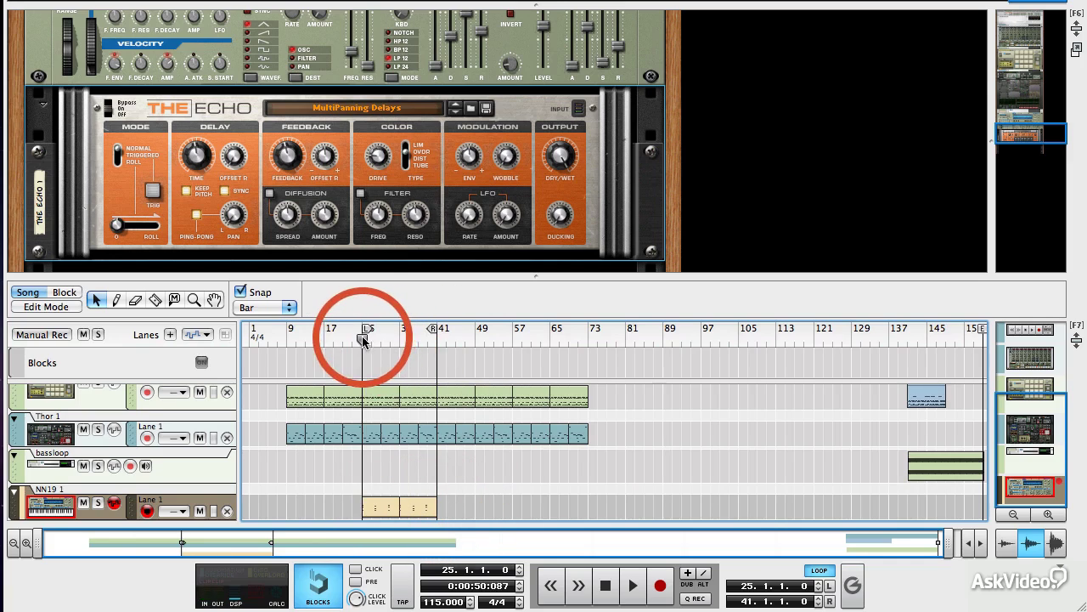
{"action": "key", "text": "space"}
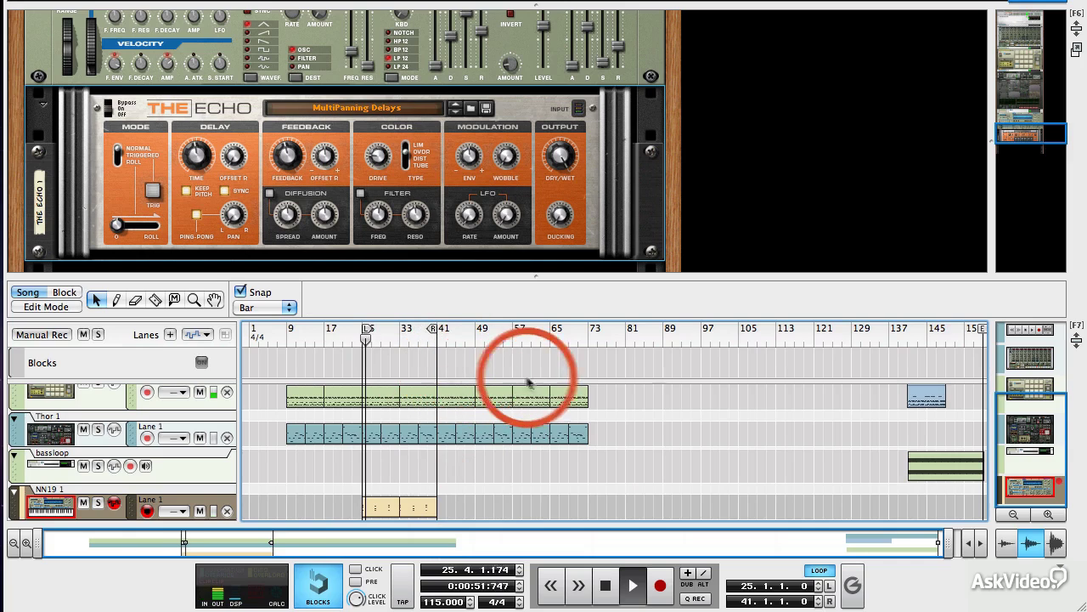